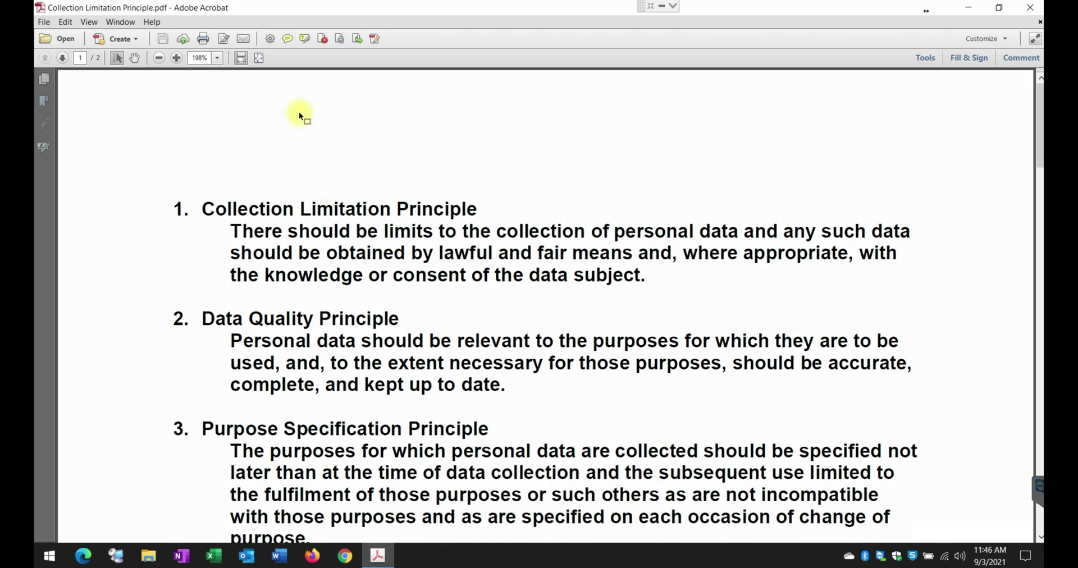
Turn on Edit Text & Images and select 'Limitation' in the first heading
click(150, 22)
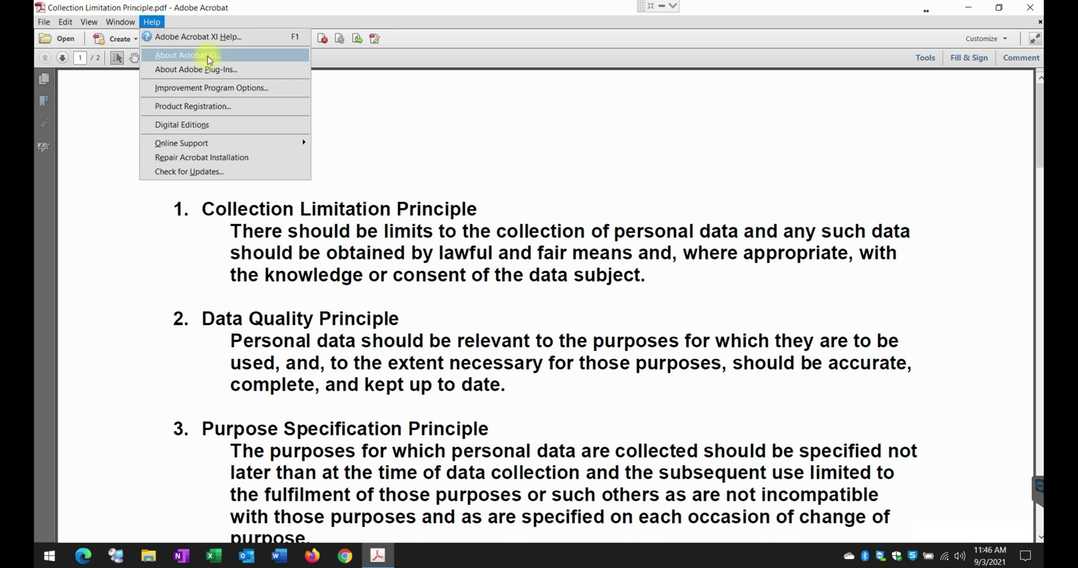
click(438, 159)
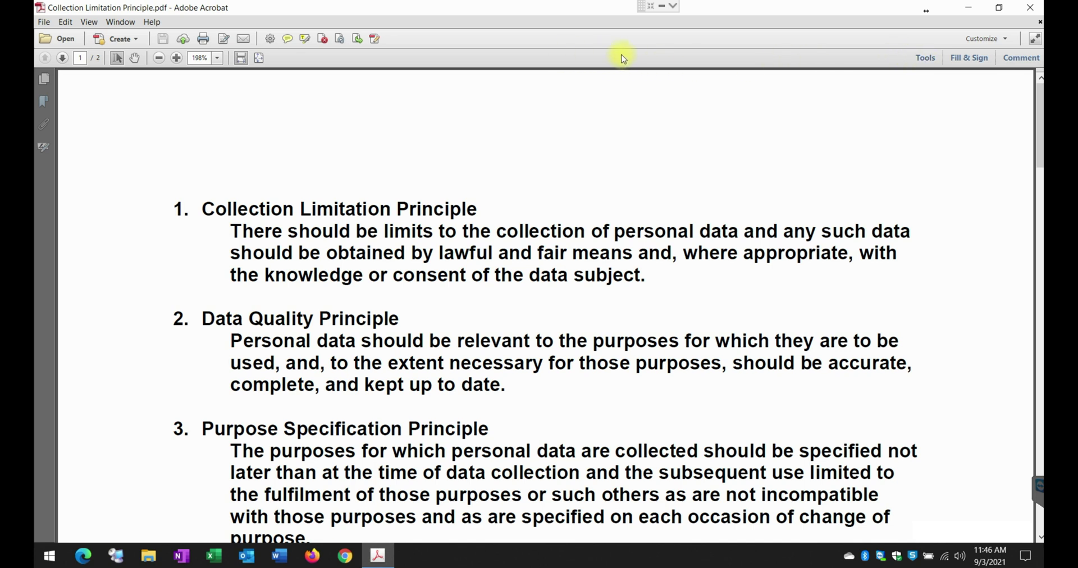
click(930, 59)
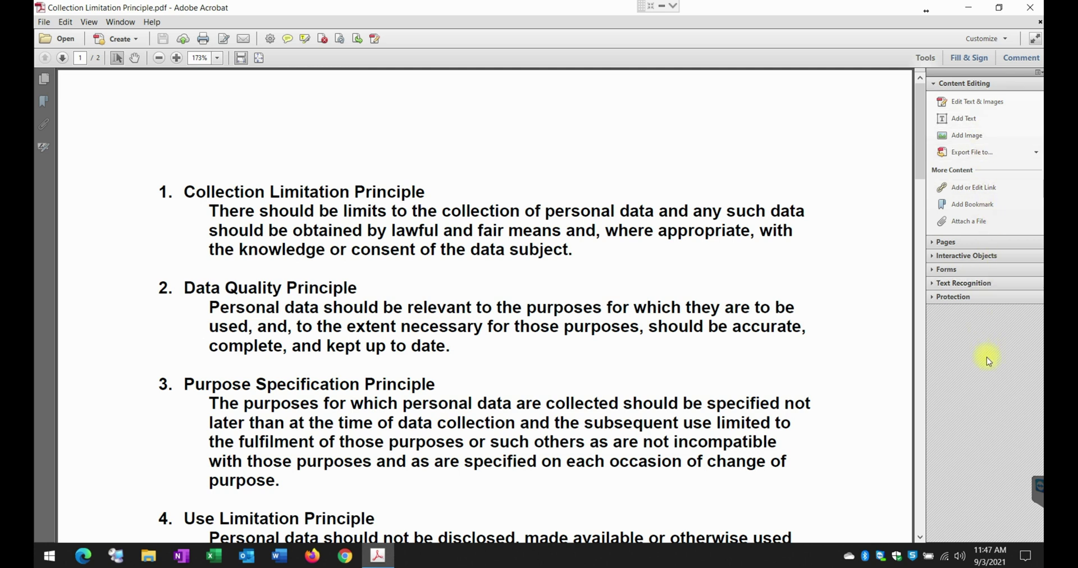
click(978, 106)
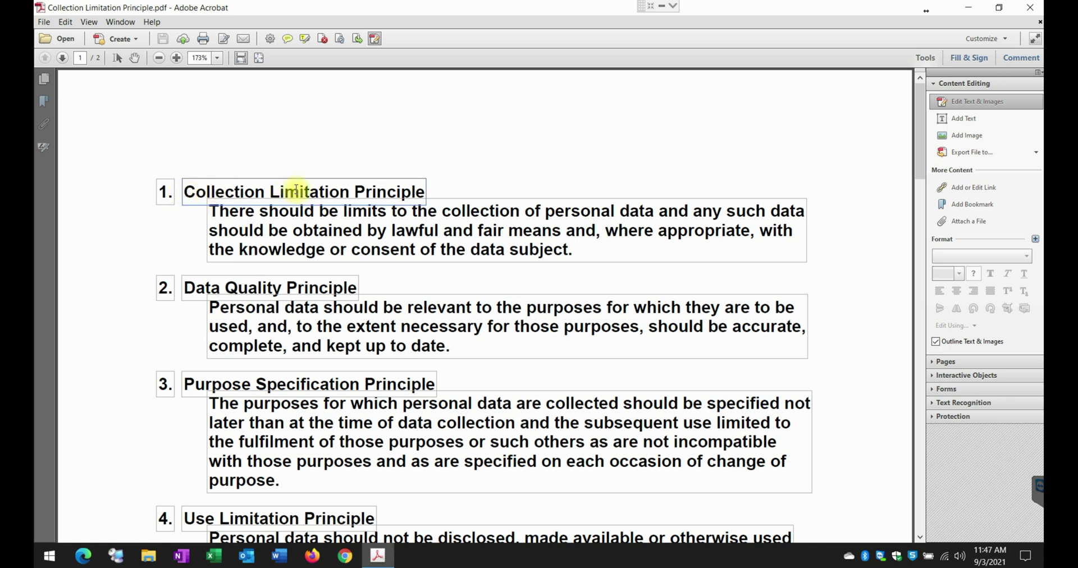
double_click(304, 192)
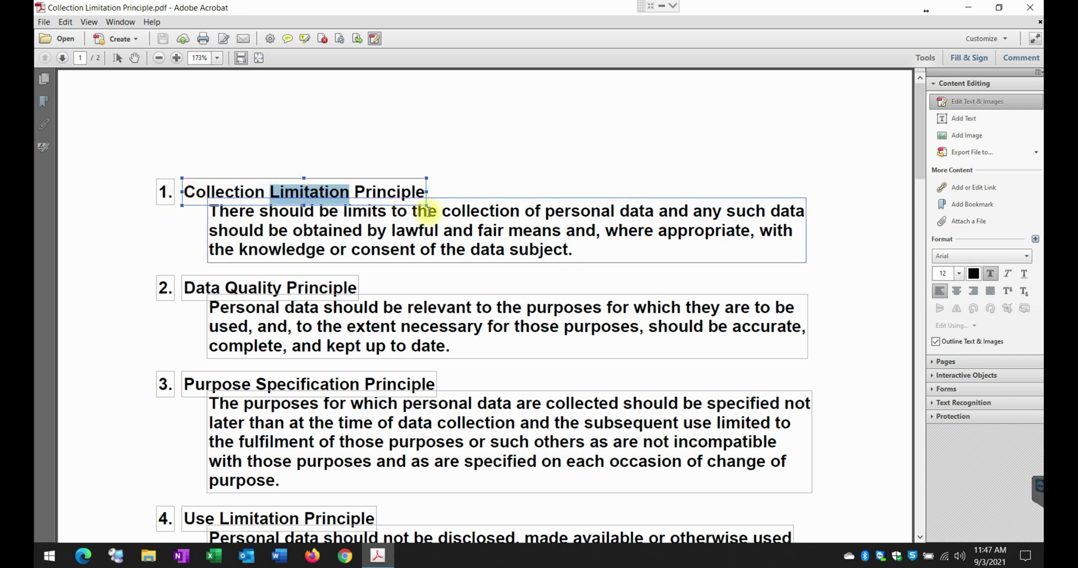
Replace 'Limitation' with 'Test' in the first heading and colour the word red
text(Test)
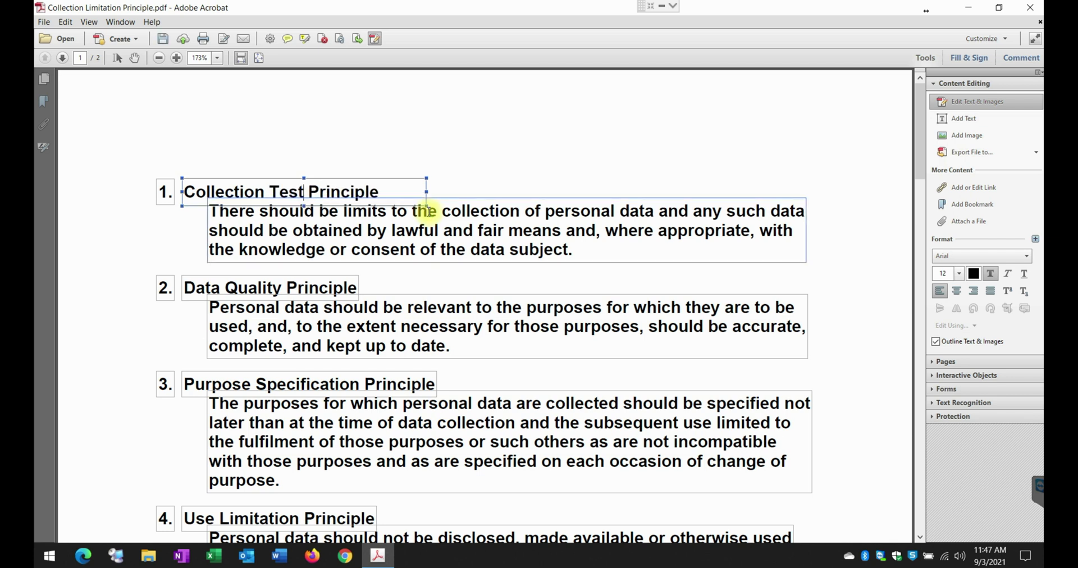
drag(304, 192, 270, 193)
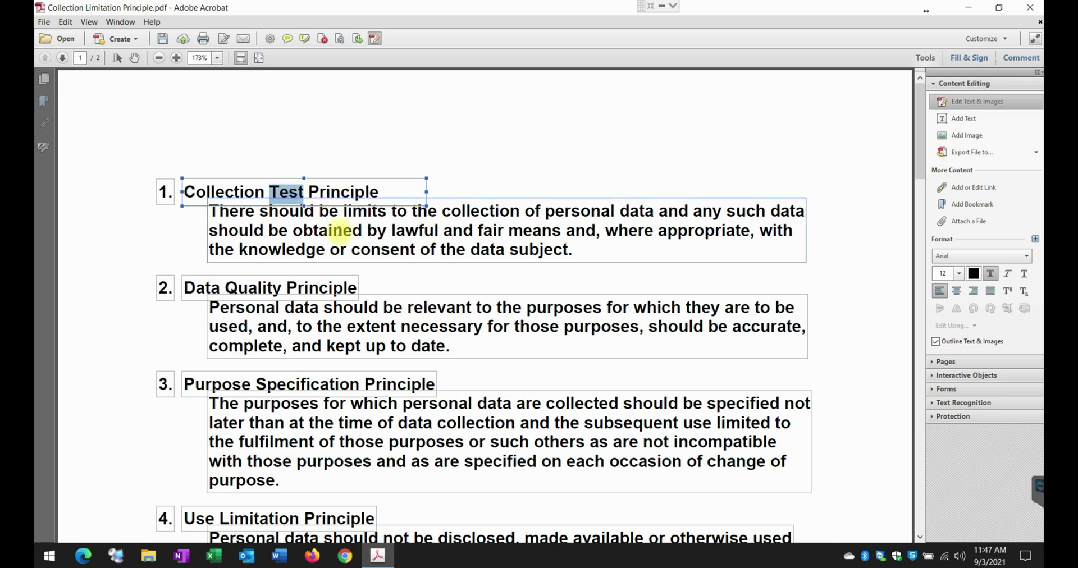
click(500, 161)
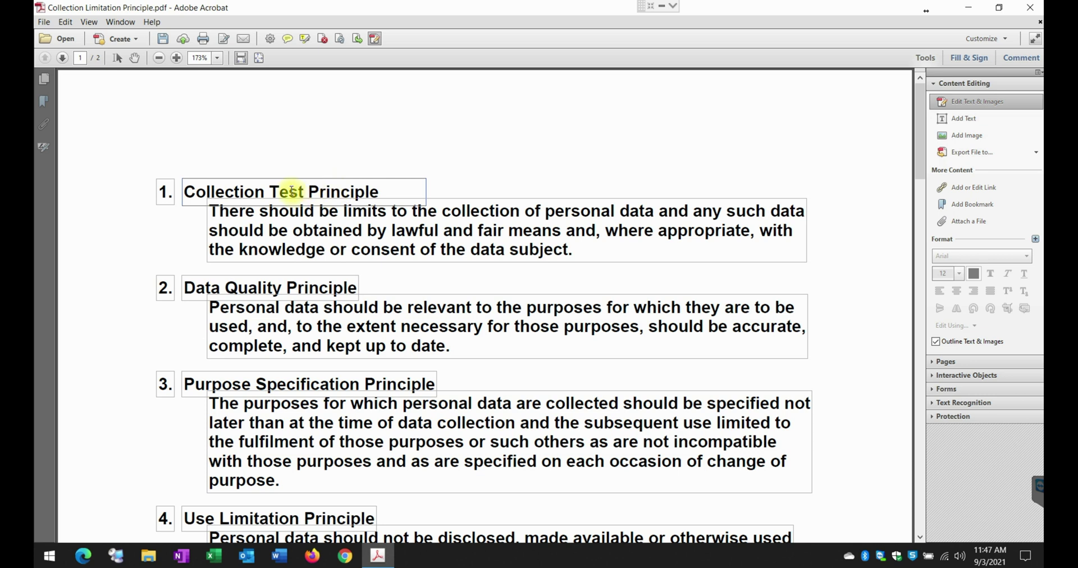
click(291, 191)
double_click(287, 193)
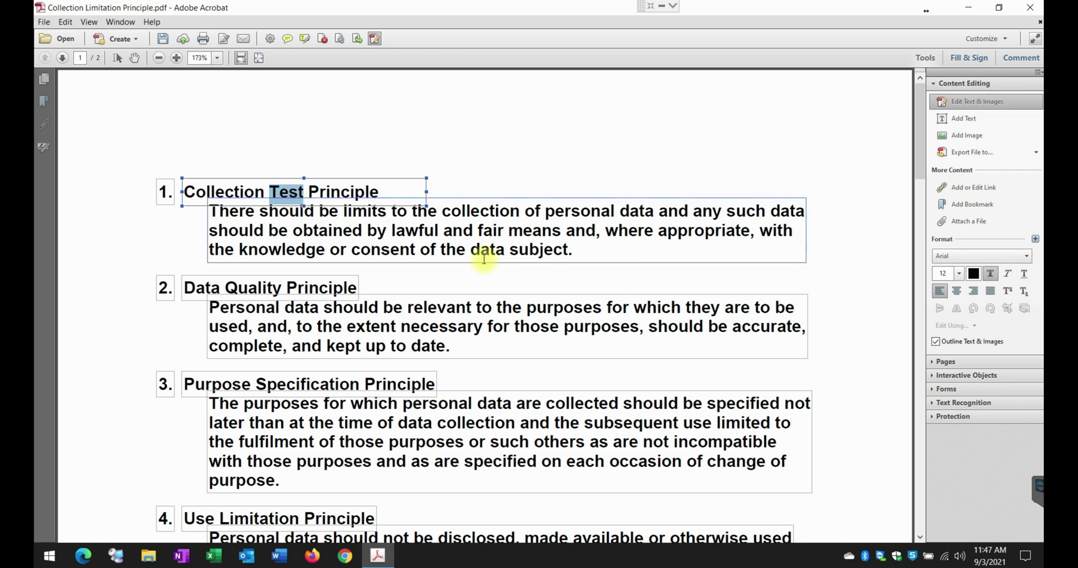
click(974, 274)
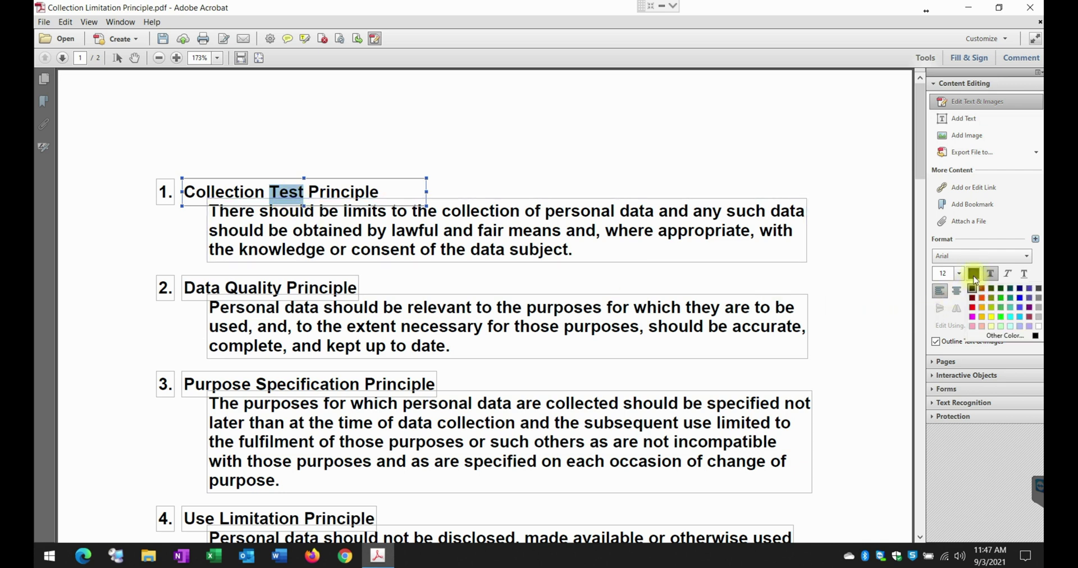
click(973, 313)
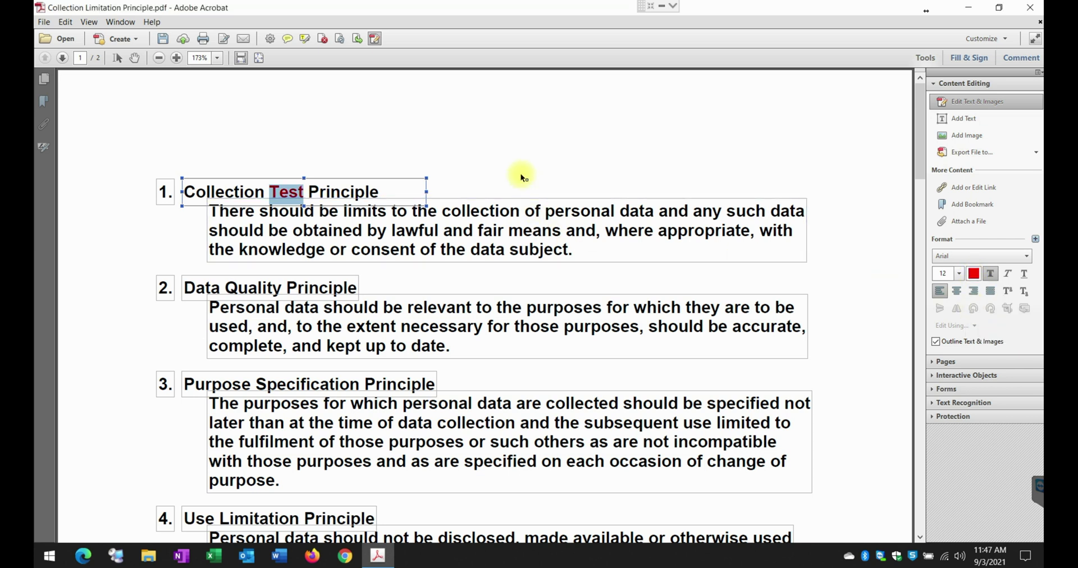
click(304, 196)
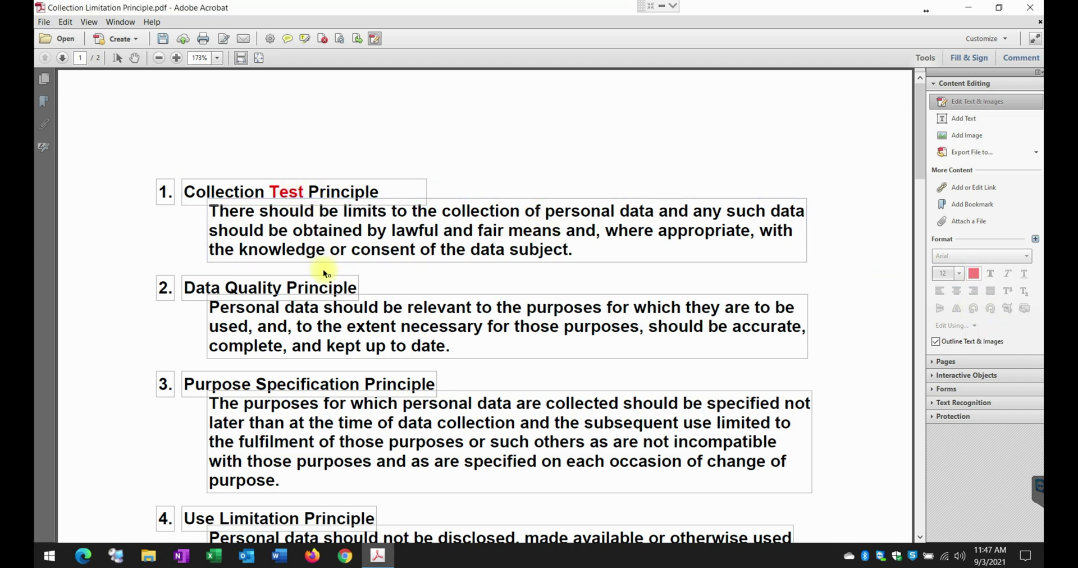
click(274, 191)
click(617, 247)
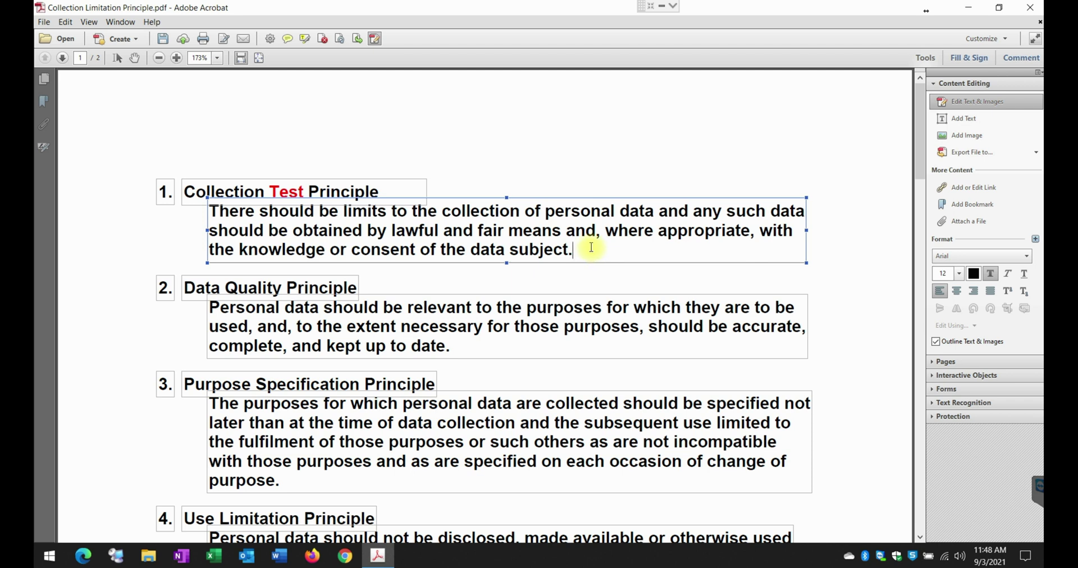
double_click(554, 250)
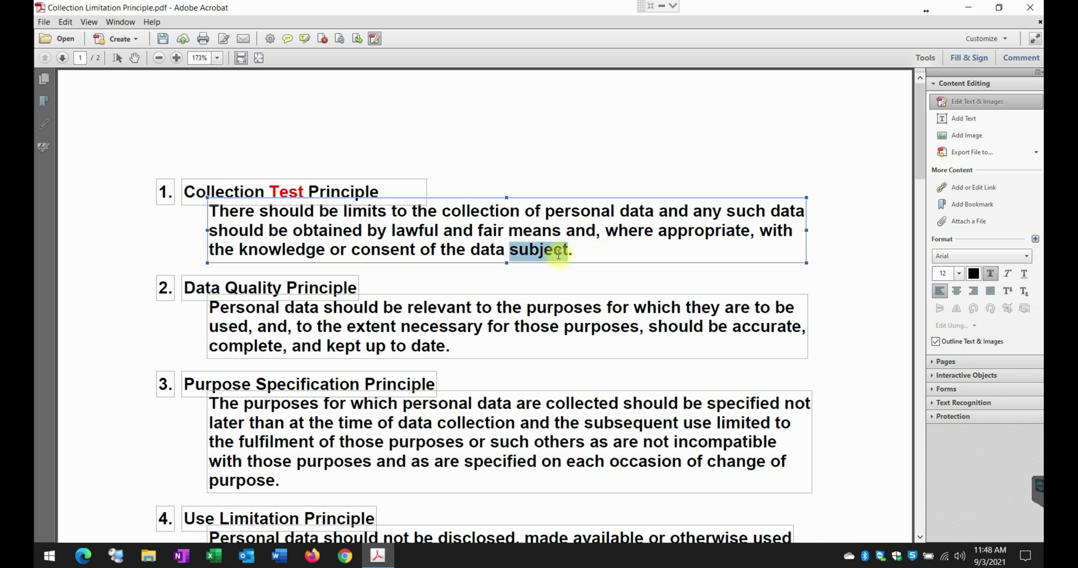
click(587, 251)
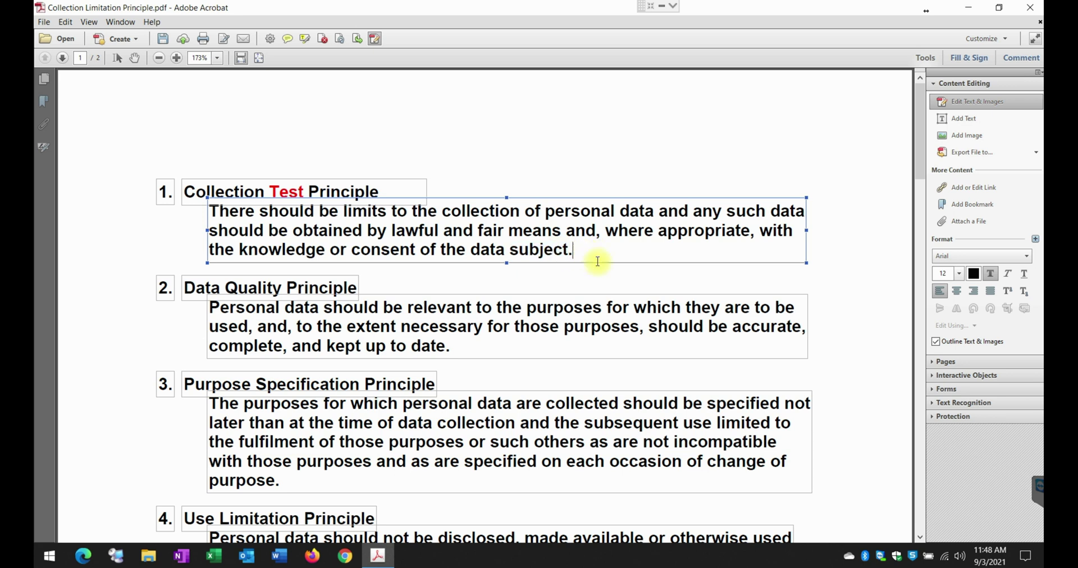
Append 'This is a test' to the first paragraph and set the phrase in Arial
click(978, 259)
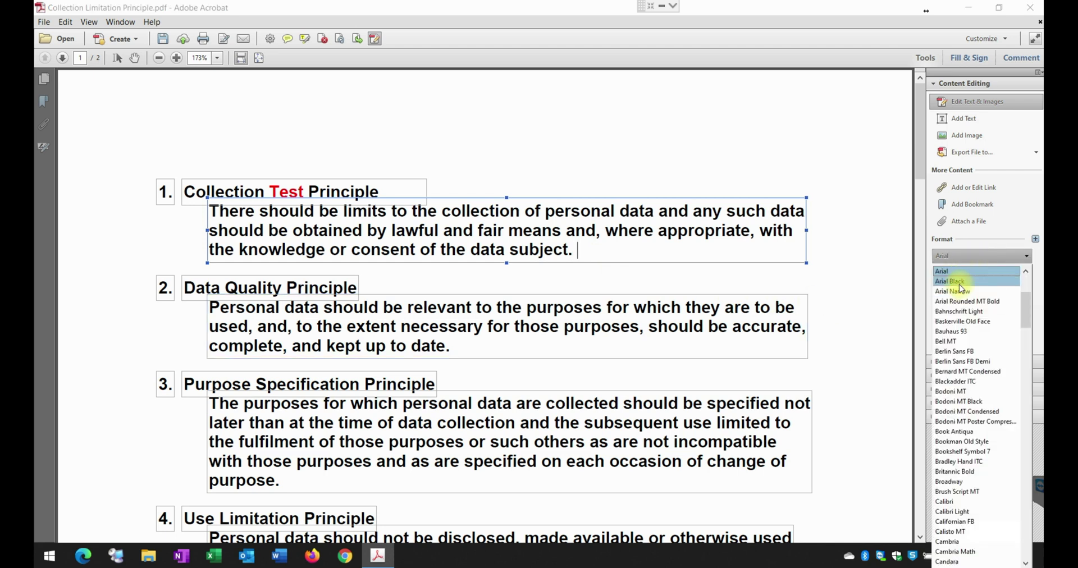
click(954, 341)
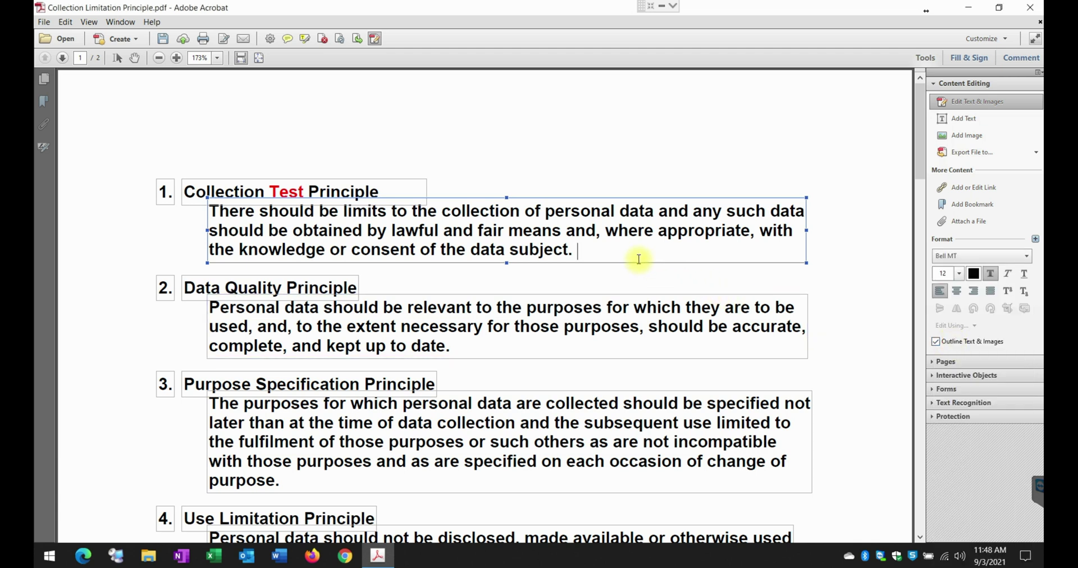
text(This is a test)
drag(674, 251, 581, 251)
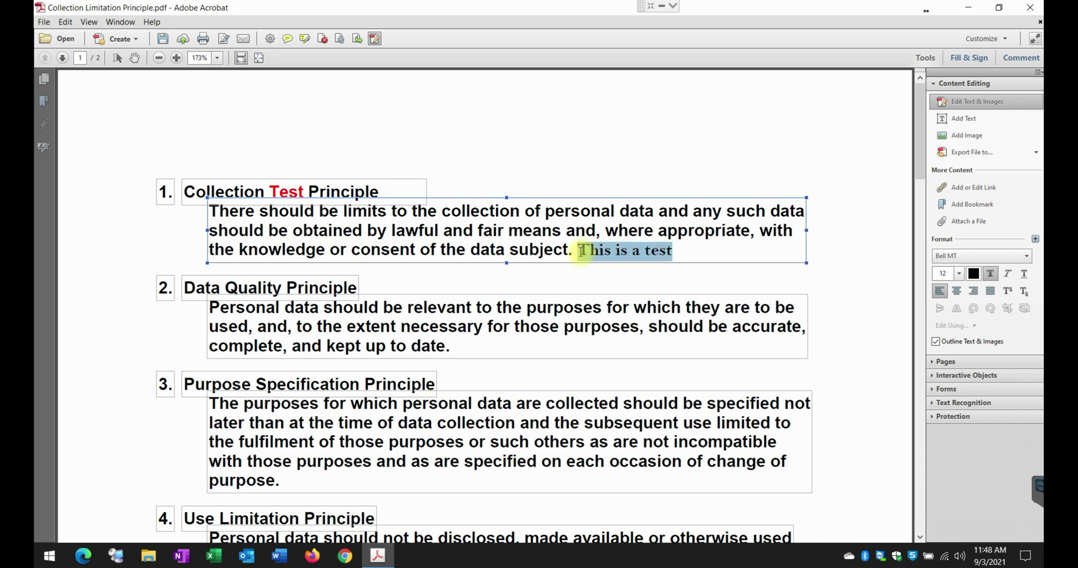
click(1019, 259)
drag(1026, 318, 1025, 293)
click(949, 403)
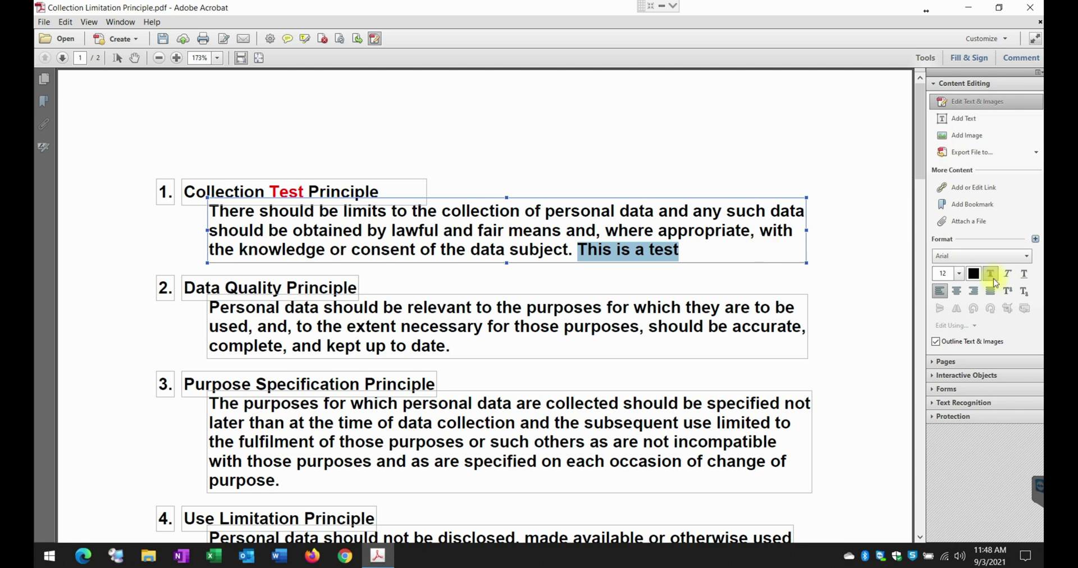
Try italic and underline on the phrase, remove both, then make it red
click(1009, 275)
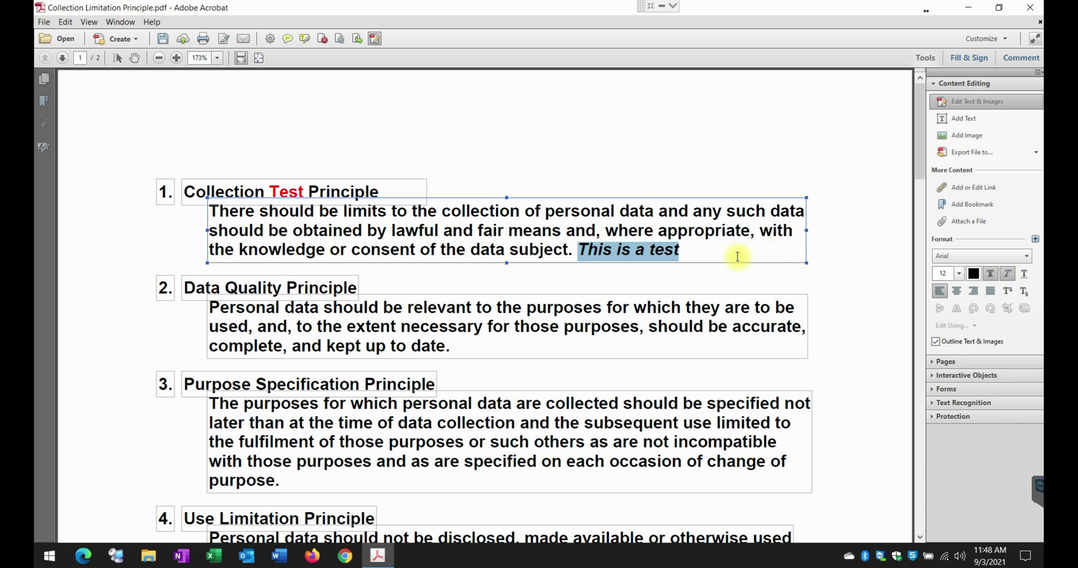
click(1024, 275)
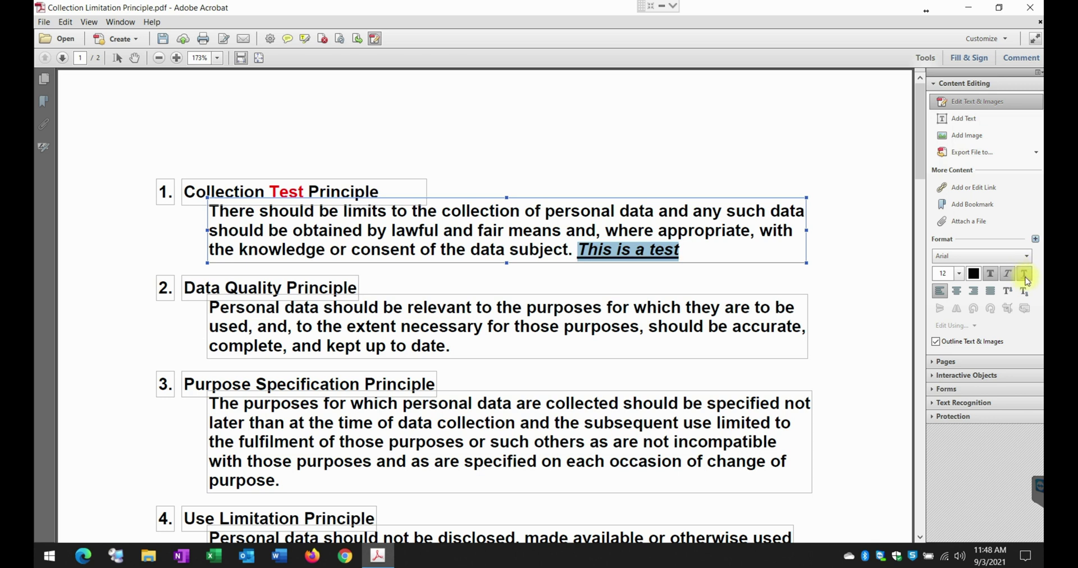
click(1024, 274)
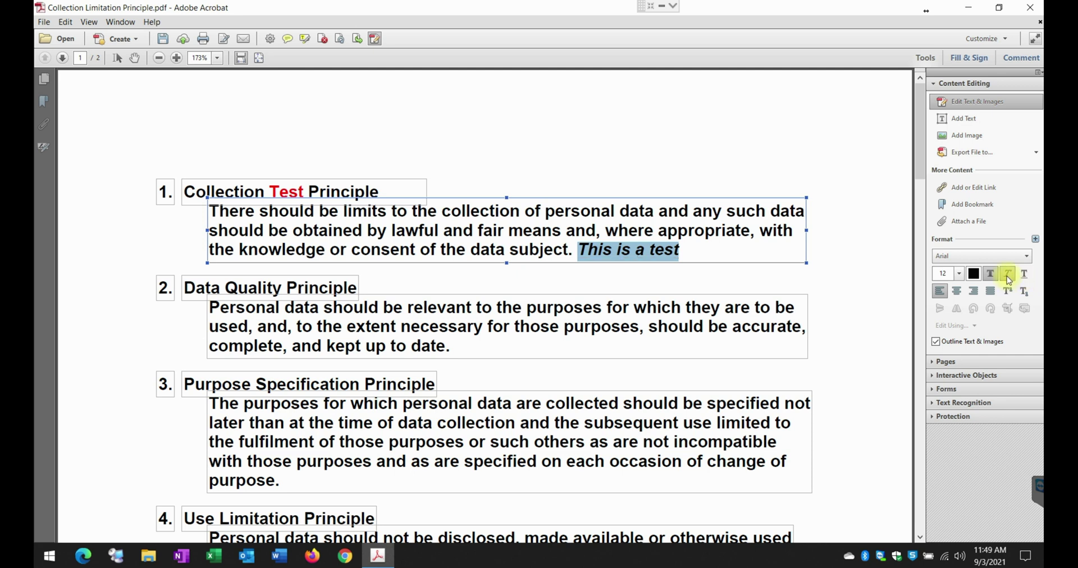
click(1007, 274)
click(990, 275)
click(974, 274)
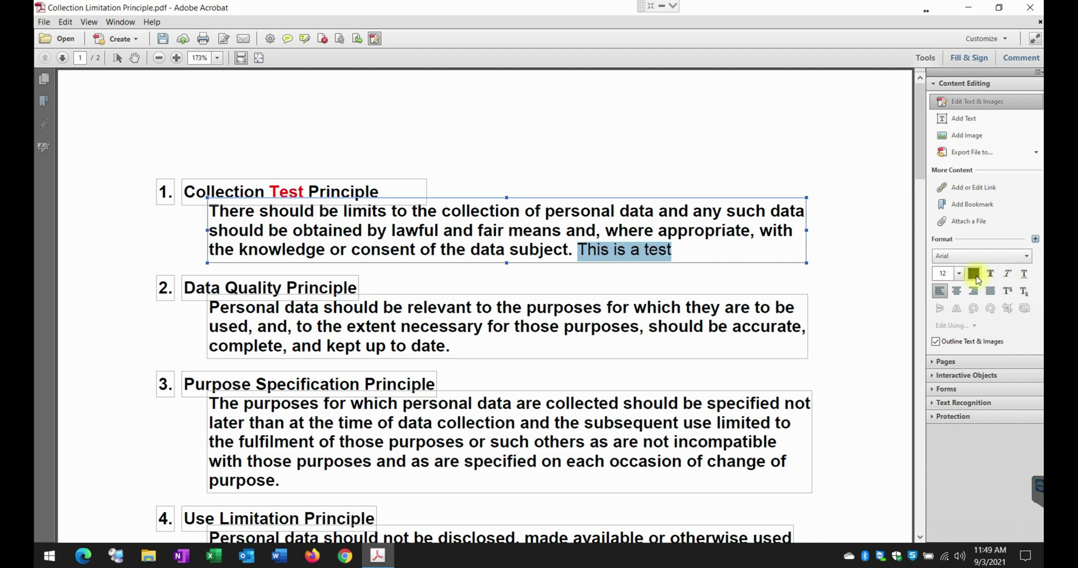
Make the red phrase 'This is a test' bold and save the PDF
click(677, 250)
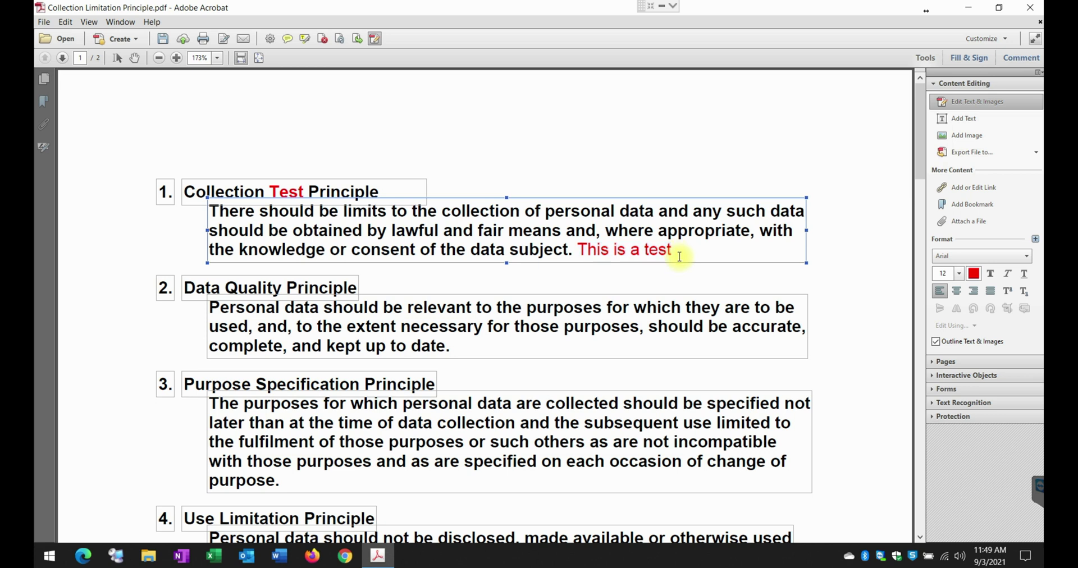
drag(674, 250, 581, 250)
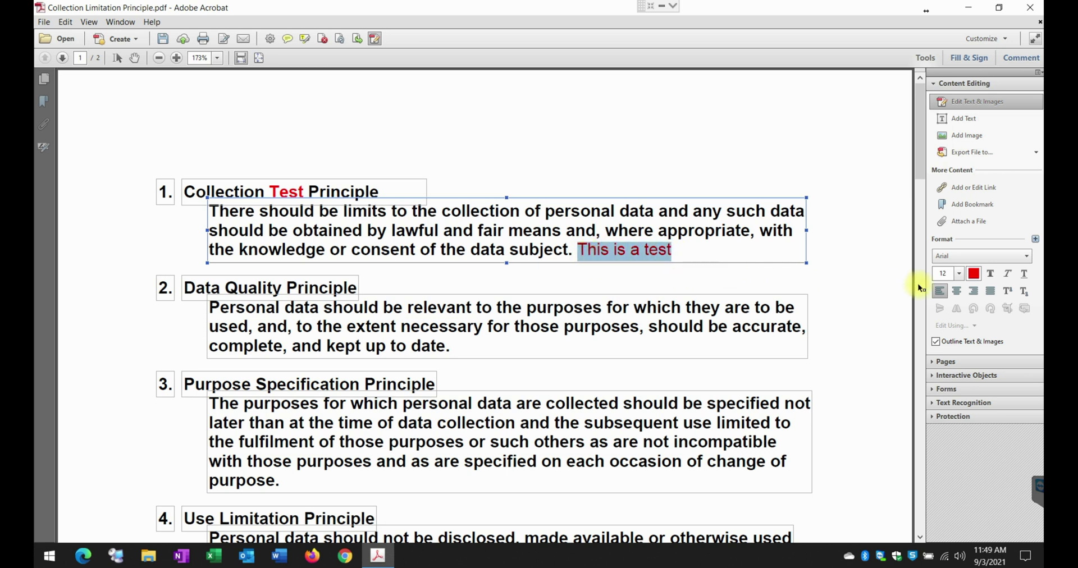
click(995, 275)
click(755, 256)
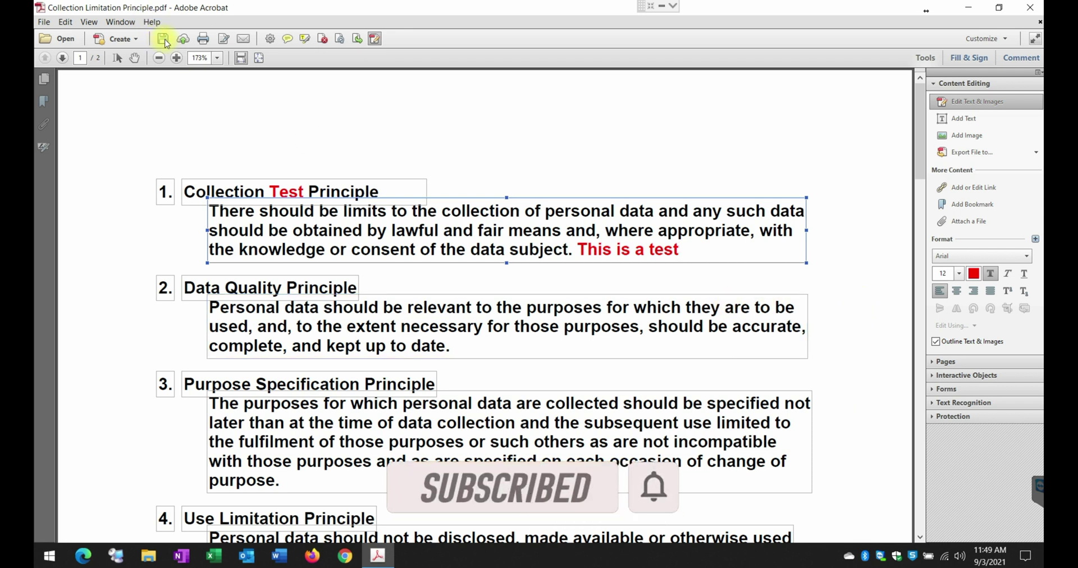
click(164, 40)
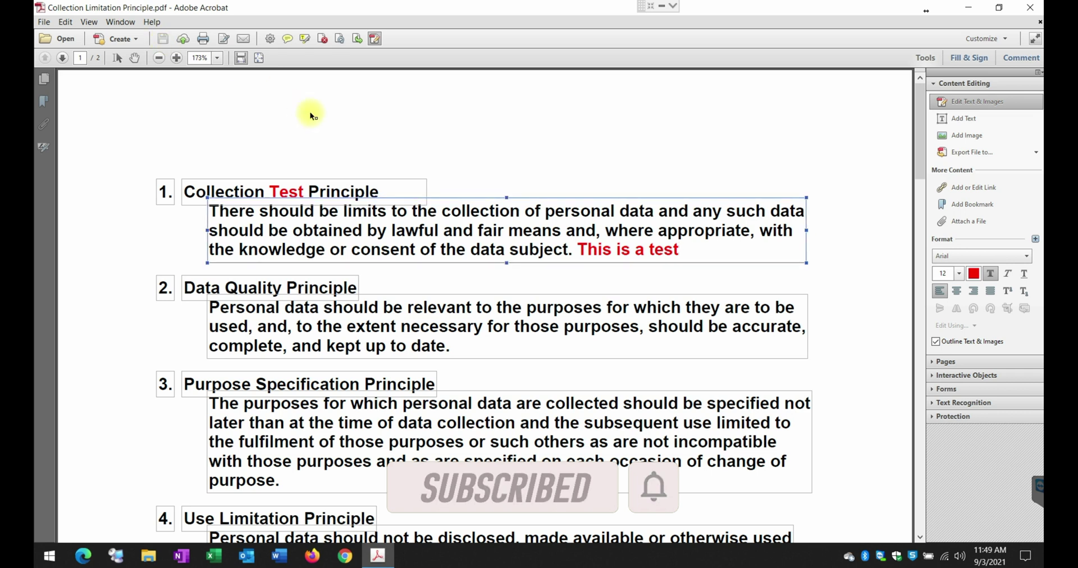
Deselect the edited paragraph to view the saved page
click(317, 125)
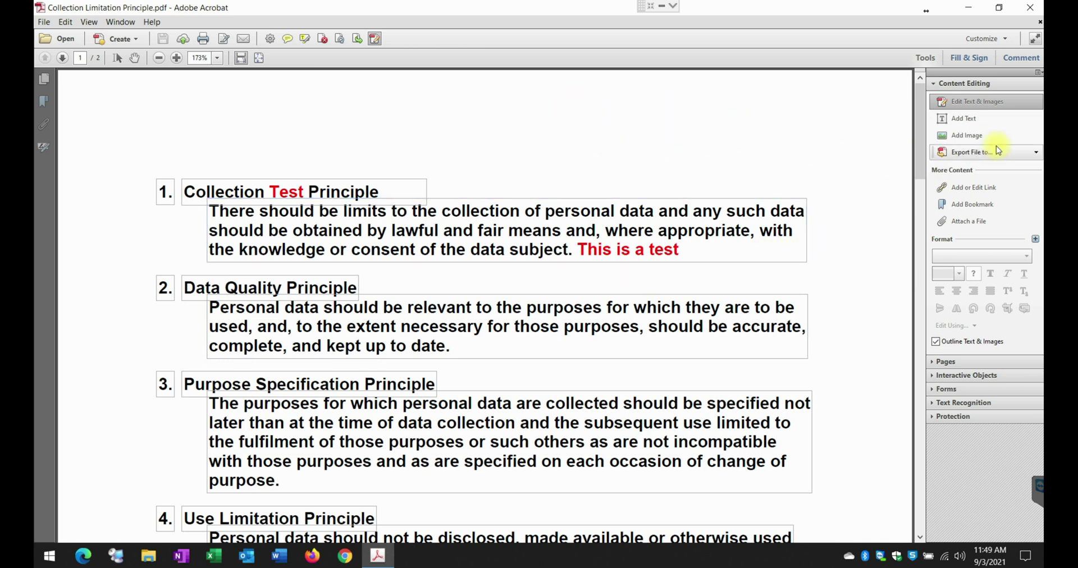
Draw a top-right text box holding 'This is a test' and select its text
click(961, 118)
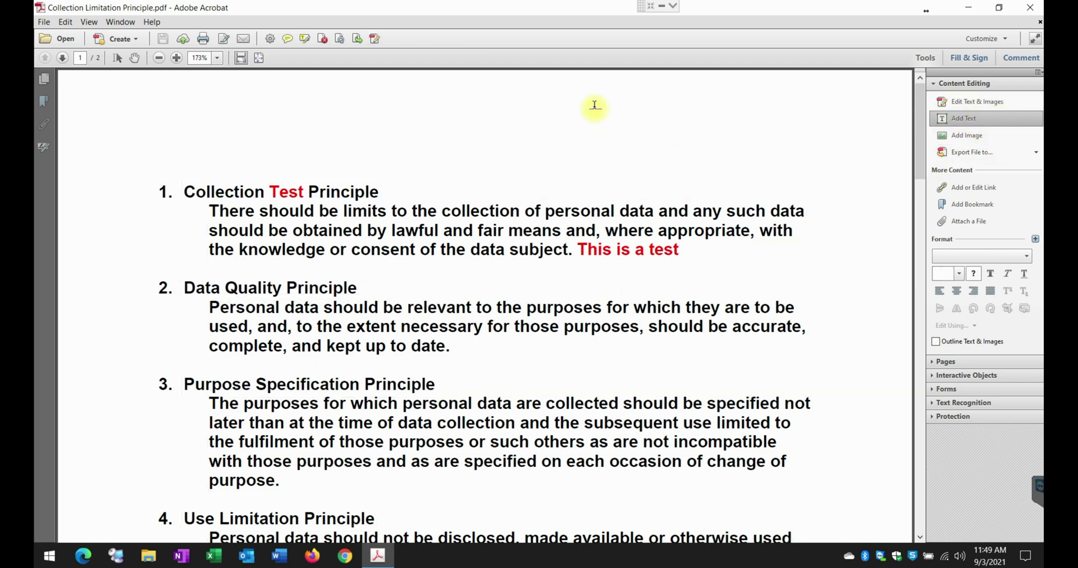
drag(595, 105, 833, 162)
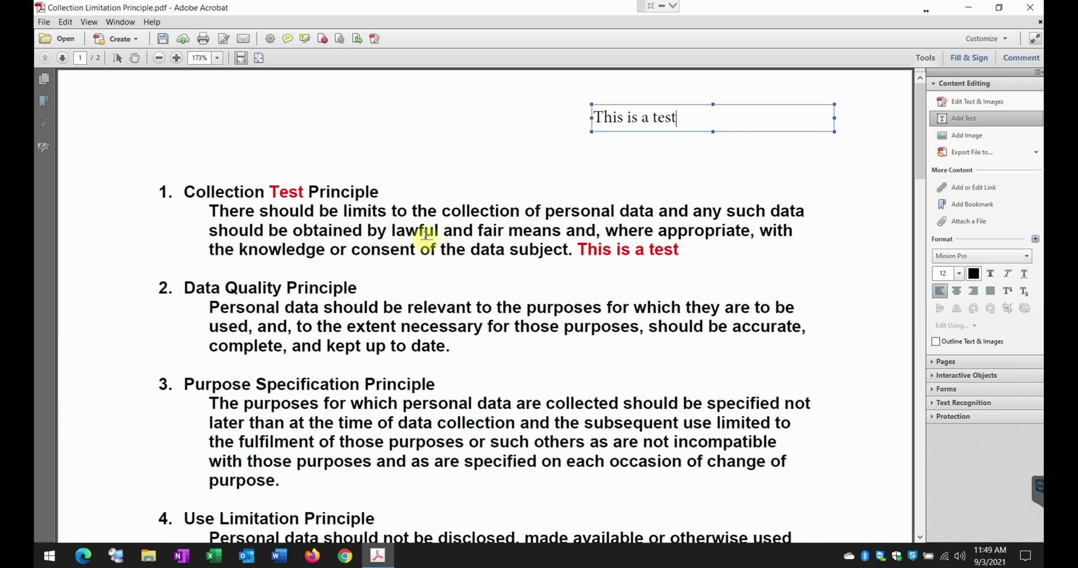
click(403, 233)
click(685, 118)
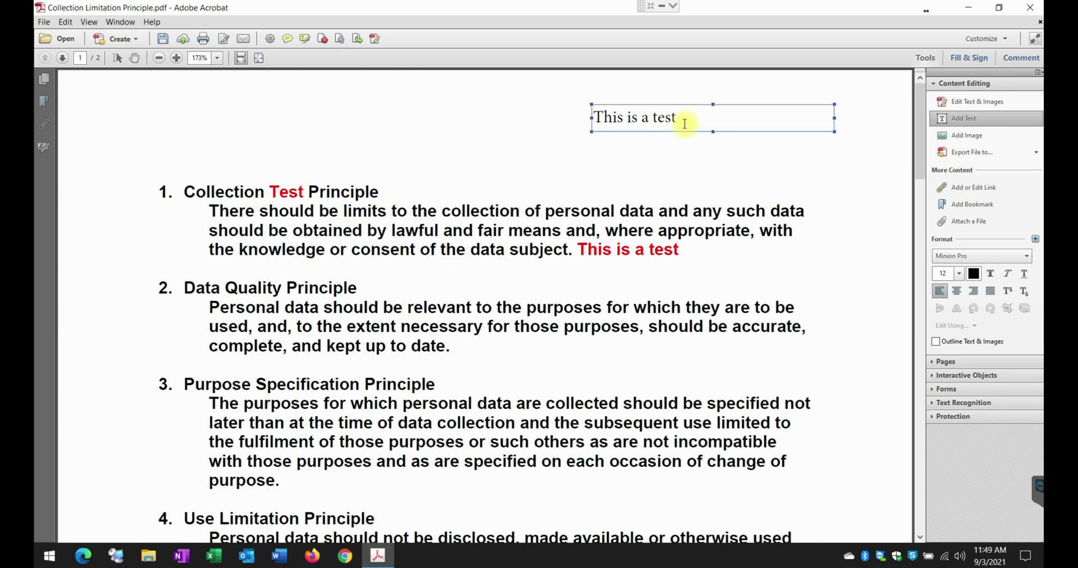
drag(685, 118, 585, 120)
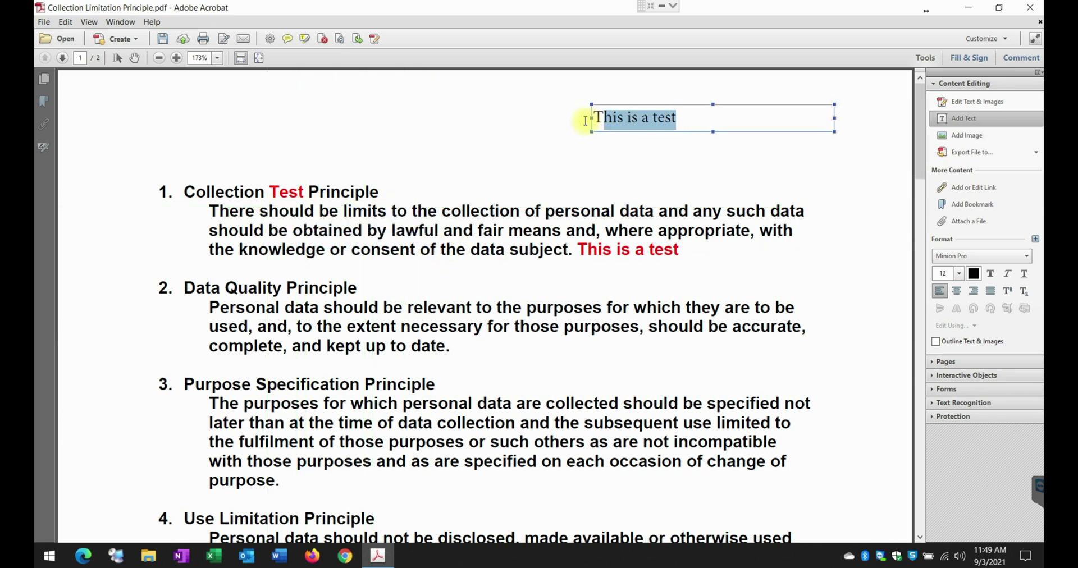
Set the top-right 'This is a test' to red Arial and discard the stray empty box
click(998, 260)
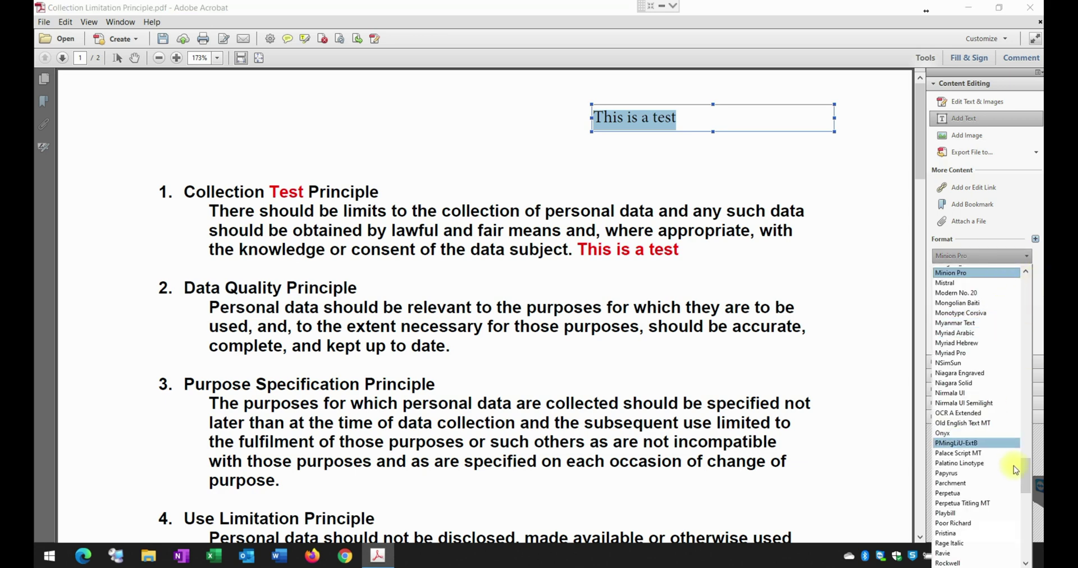
drag(1025, 473, 1028, 289)
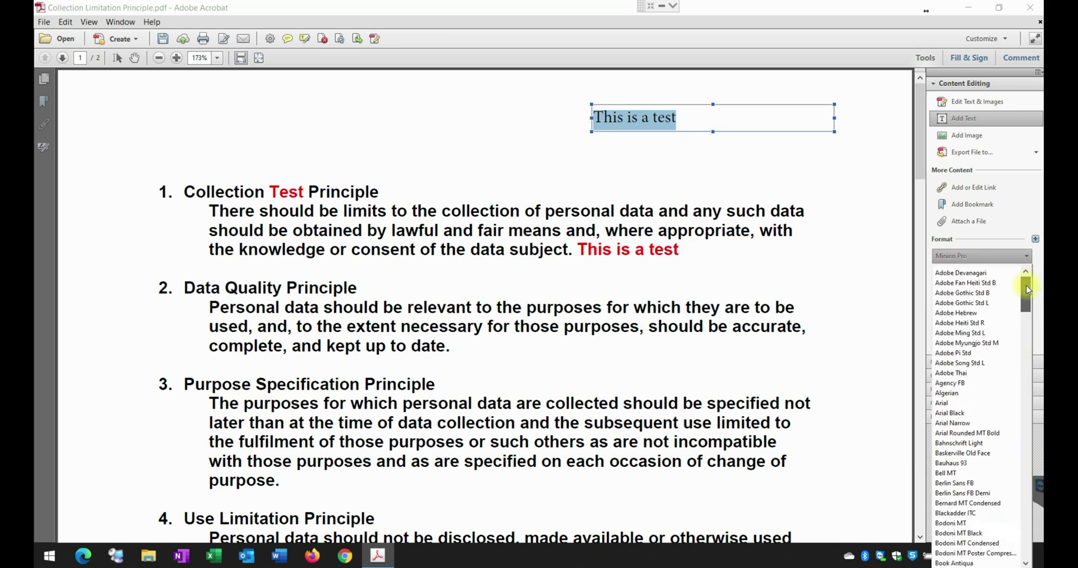
click(950, 403)
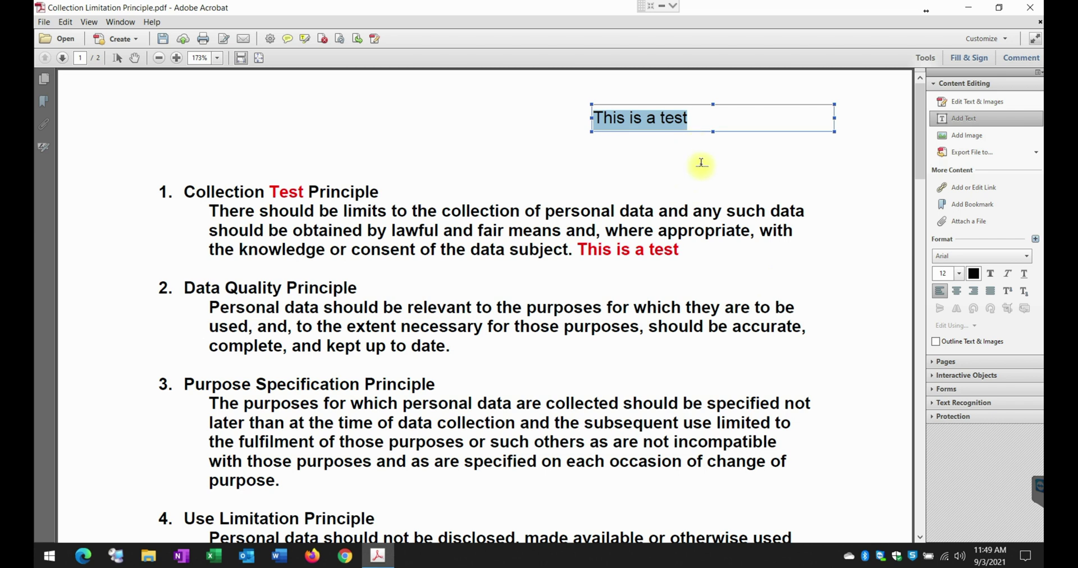
click(974, 274)
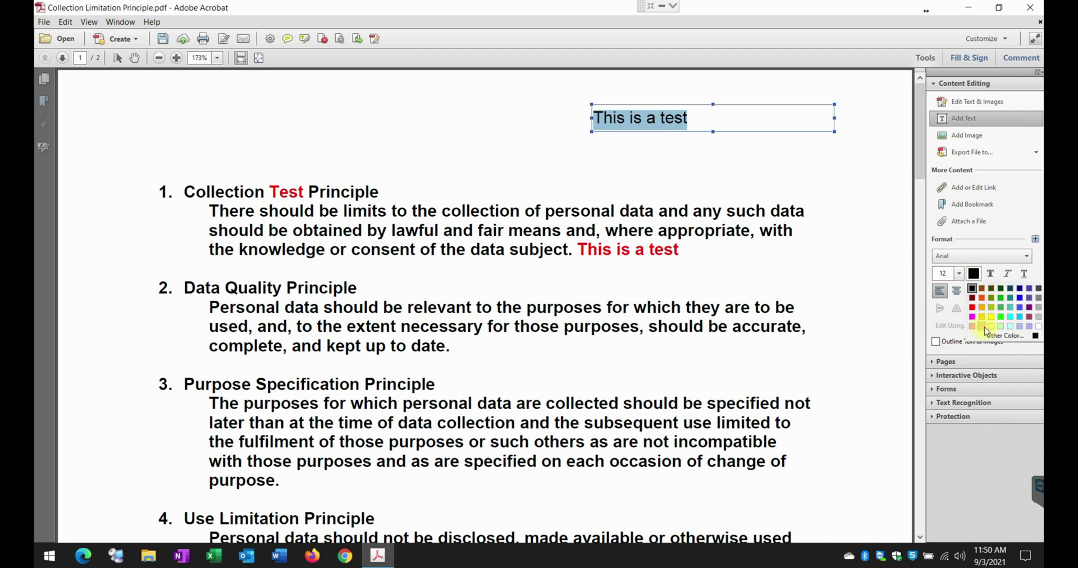
click(972, 308)
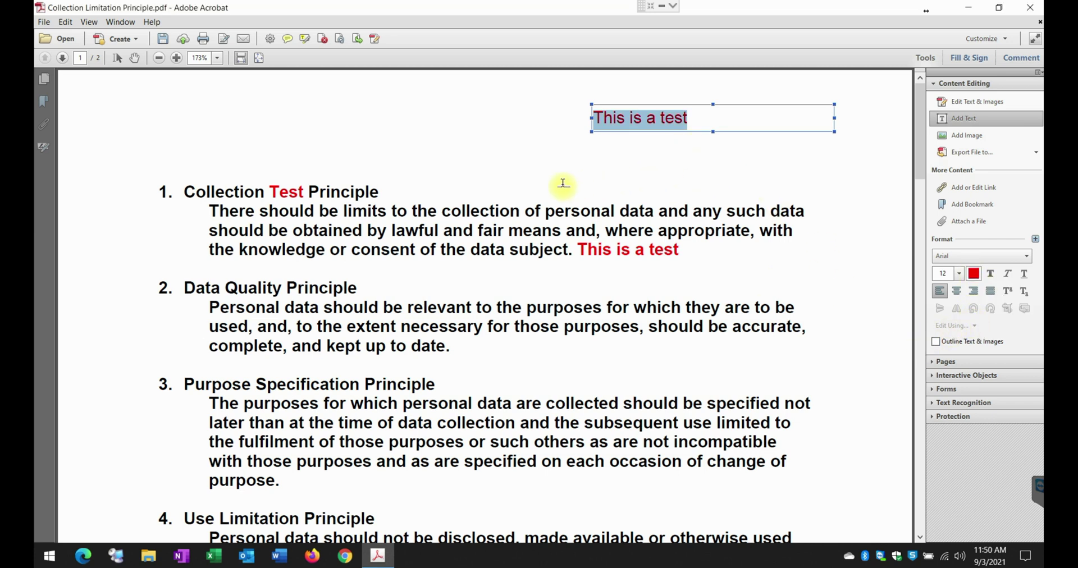
click(533, 171)
key(Escape)
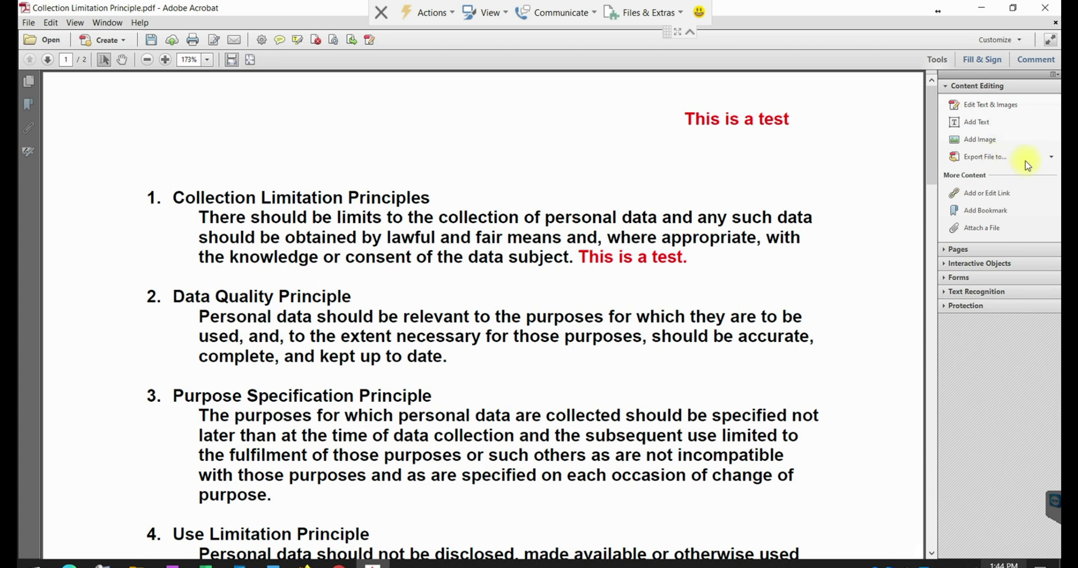
Export to Microsoft Word Document, keeping the suggested name, saved on the Desktop
click(1049, 160)
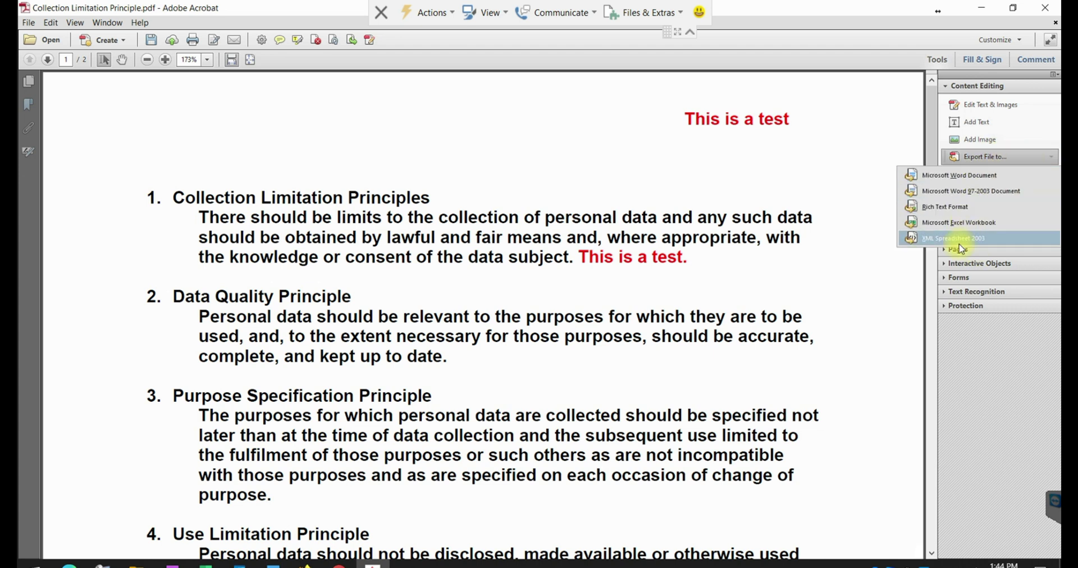
click(983, 181)
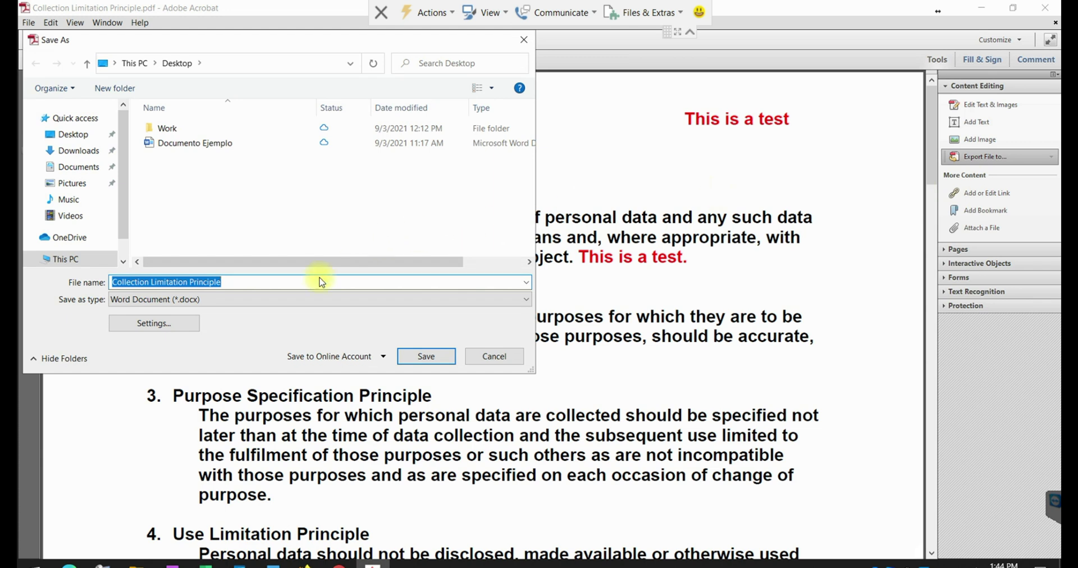
click(240, 282)
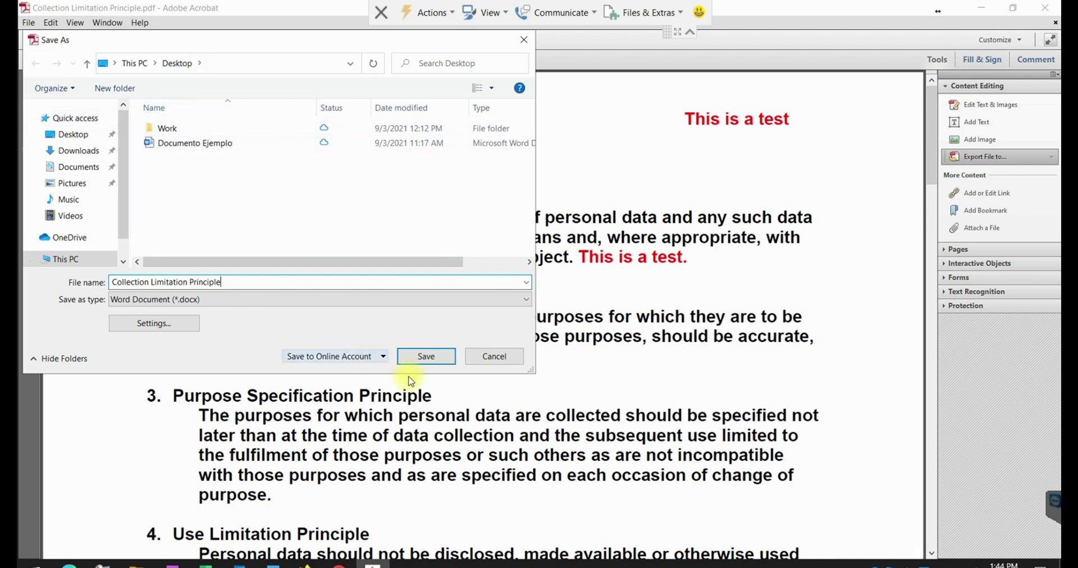
click(425, 357)
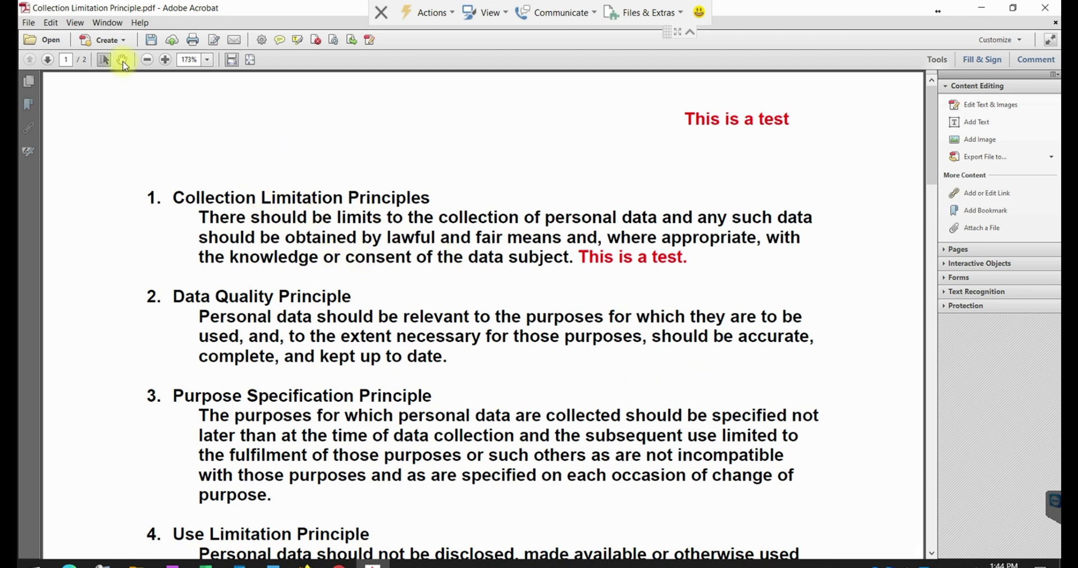
Save the PDF, then open the Collection Limitation Principle Word file from This PC > Desktop
click(151, 39)
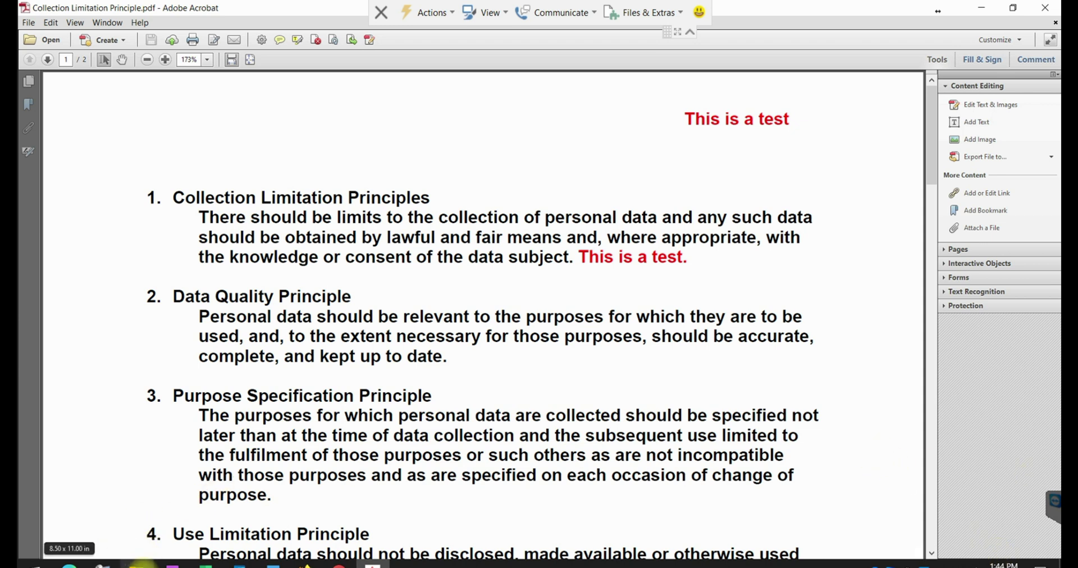
click(140, 564)
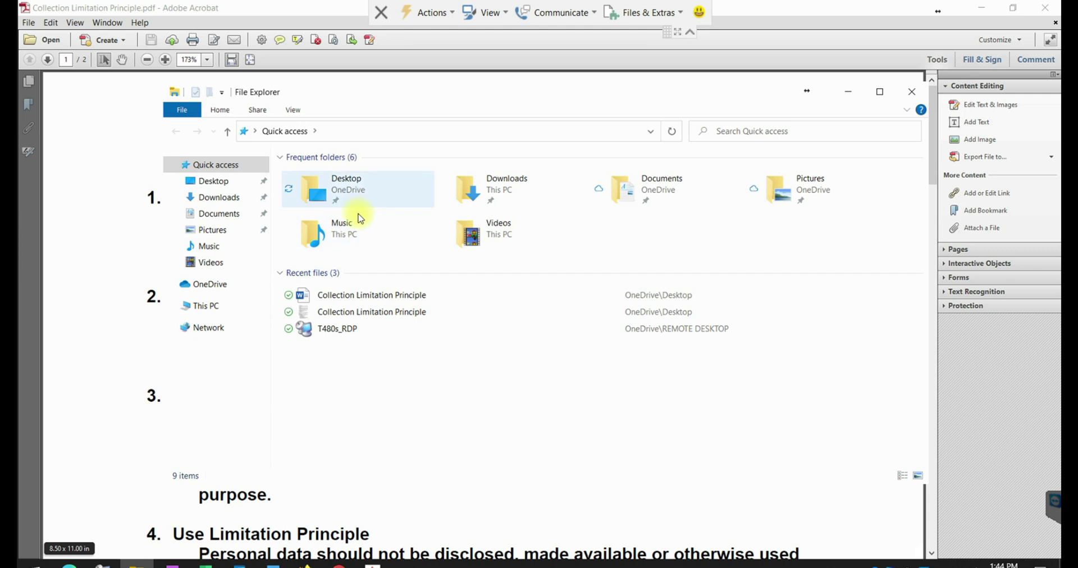
click(204, 305)
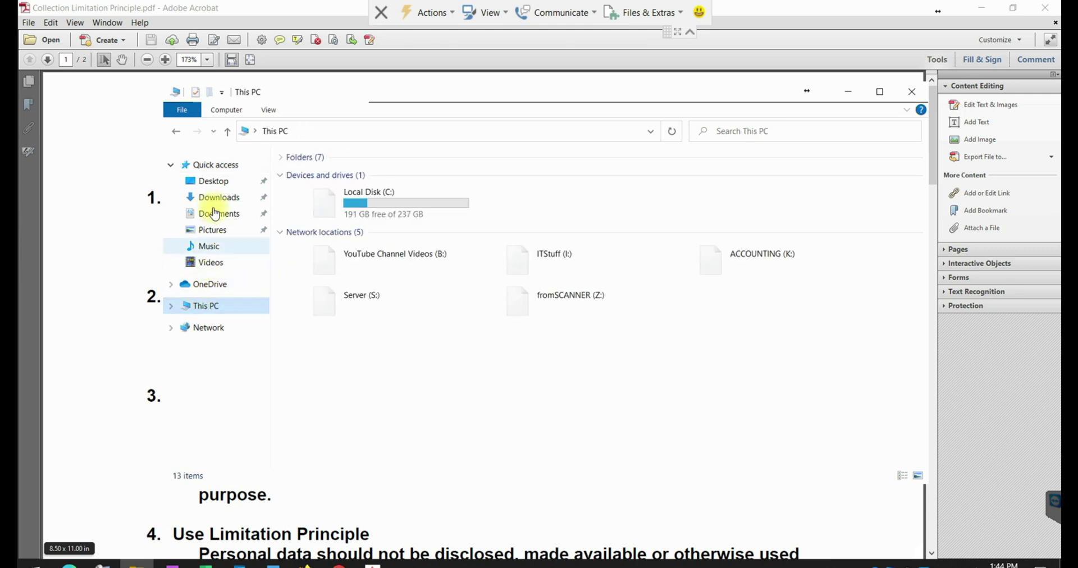
click(221, 184)
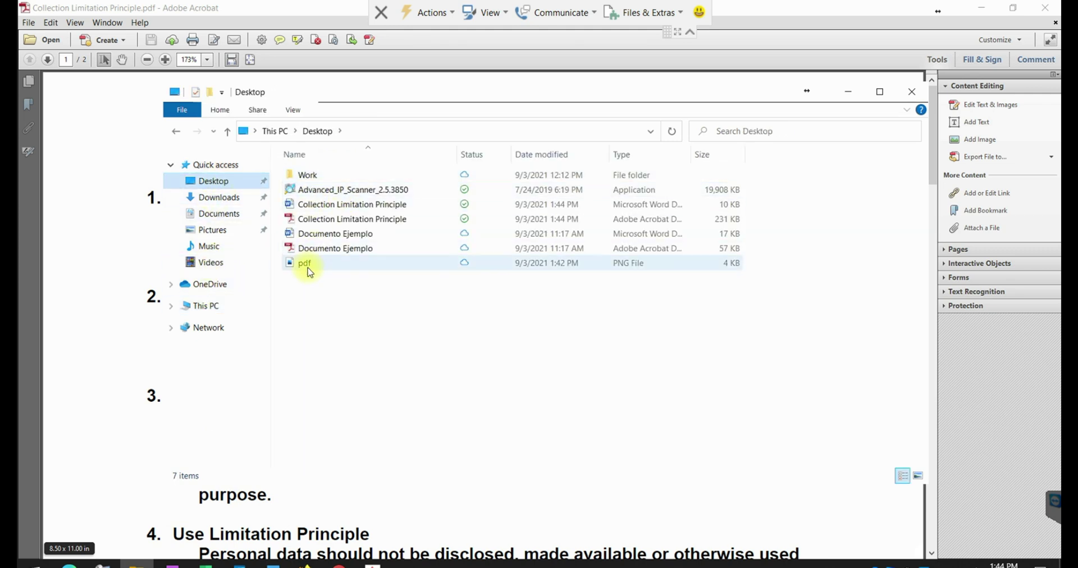
click(356, 205)
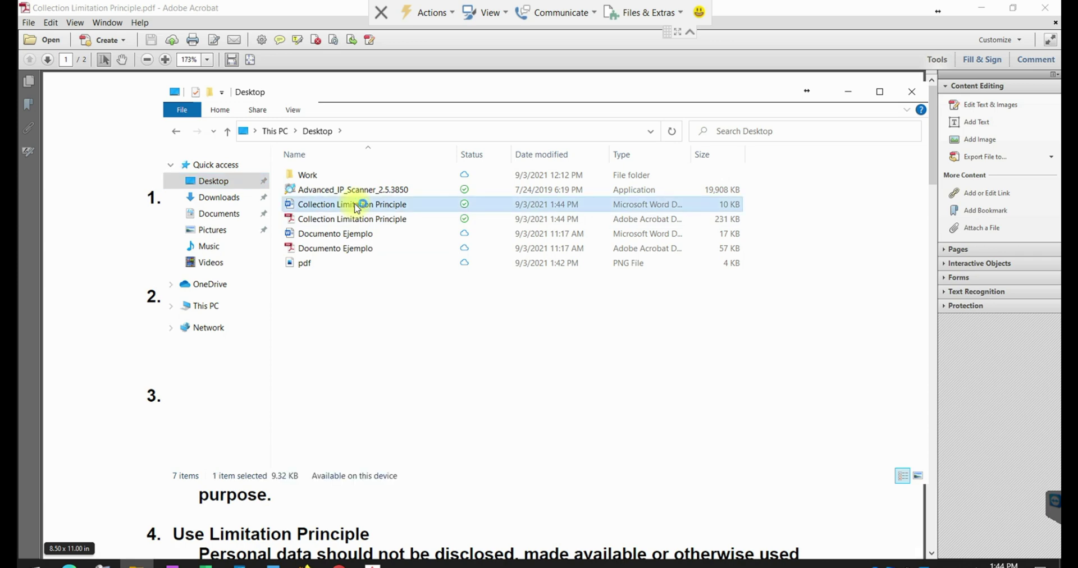
double_click(356, 205)
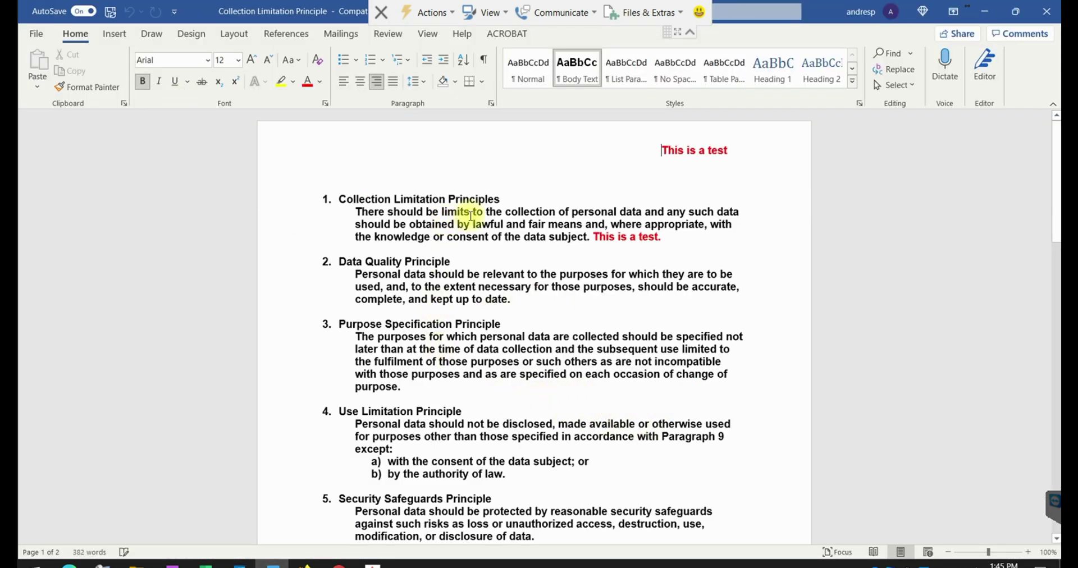
Type and delete test characters 'zxz' in the first paragraph, then close Word
click(533, 209)
text(zxz)
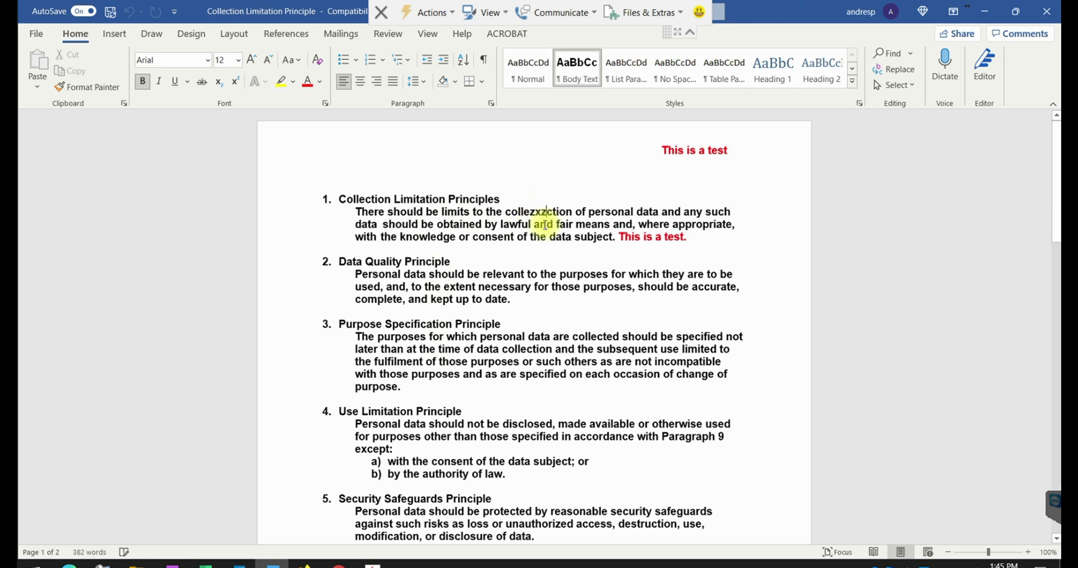
key(BackSpace)
key(BackSpace)
key(BackSpace)
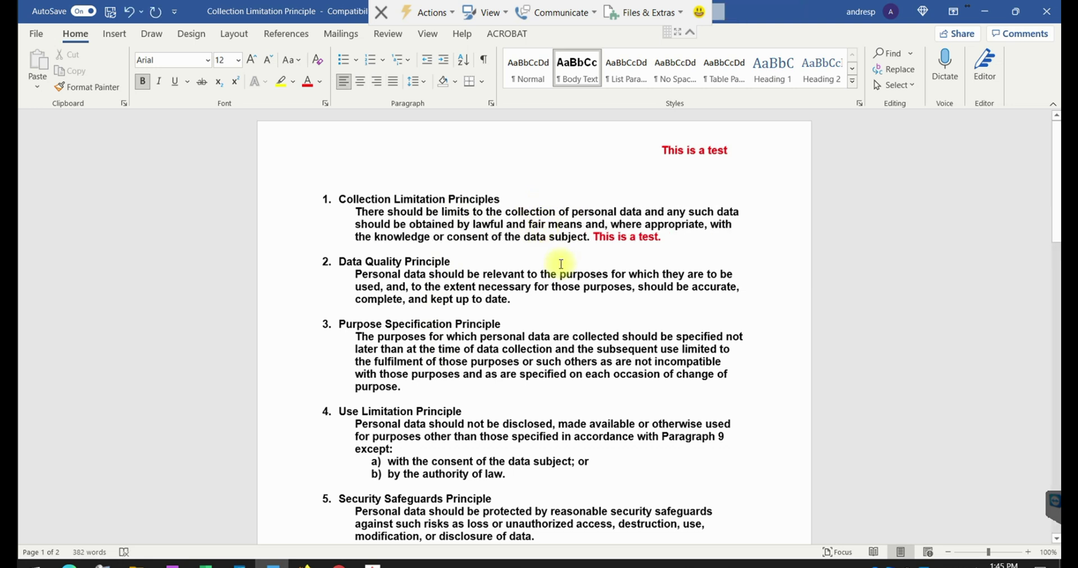
click(754, 249)
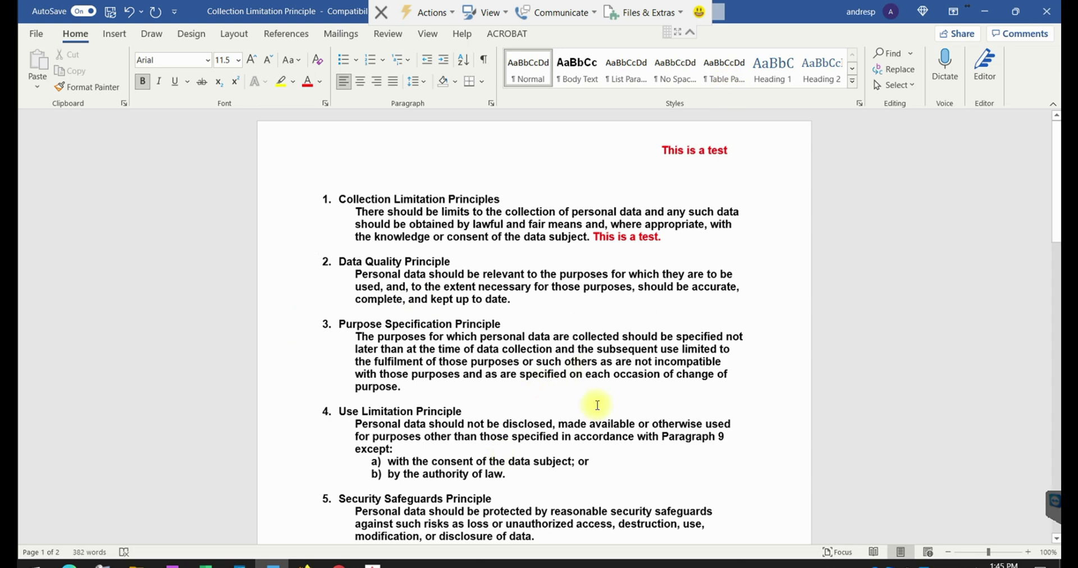
click(1046, 11)
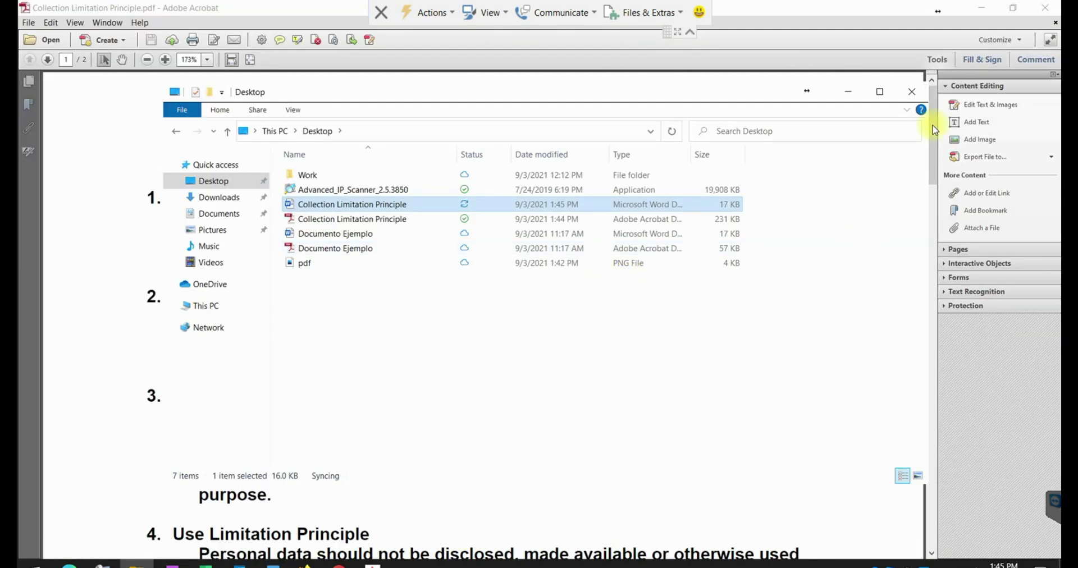
Close Acrobat and Explorer, reopen the Collection Limitation Principle PDF, and show the content editing tools
click(1045, 8)
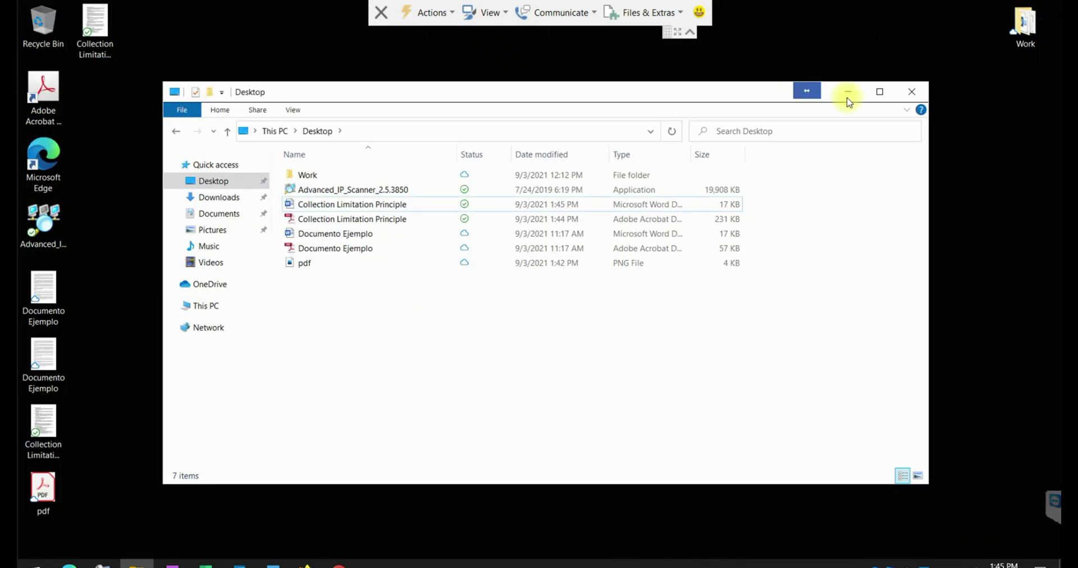
click(911, 91)
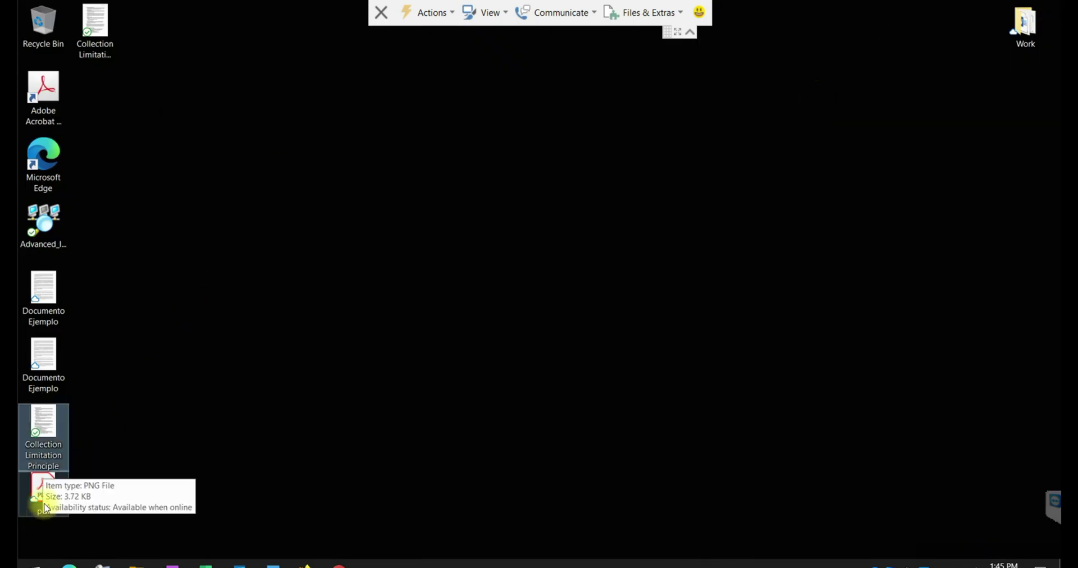
double_click(49, 433)
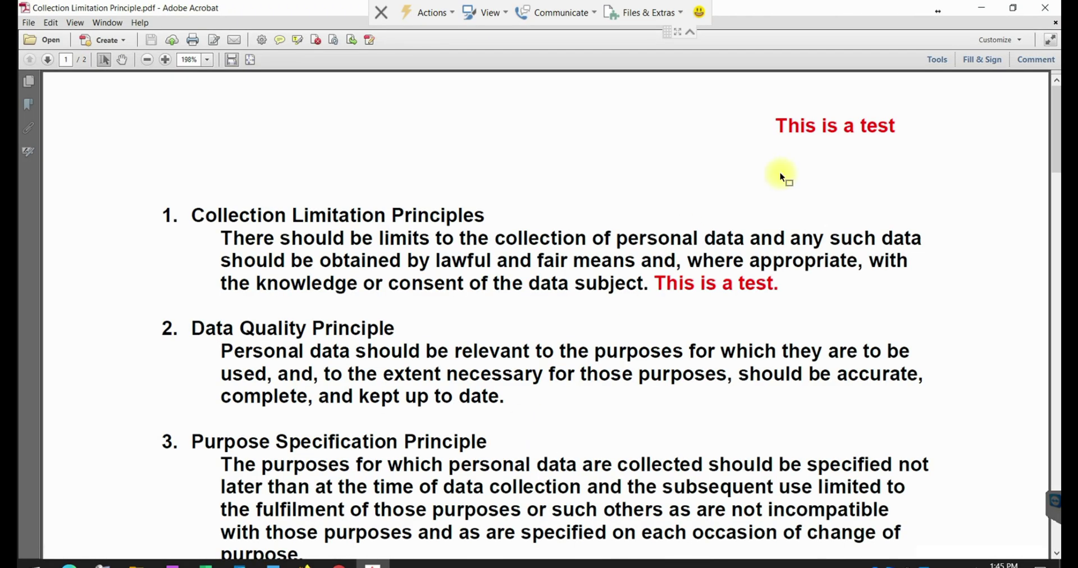
click(937, 60)
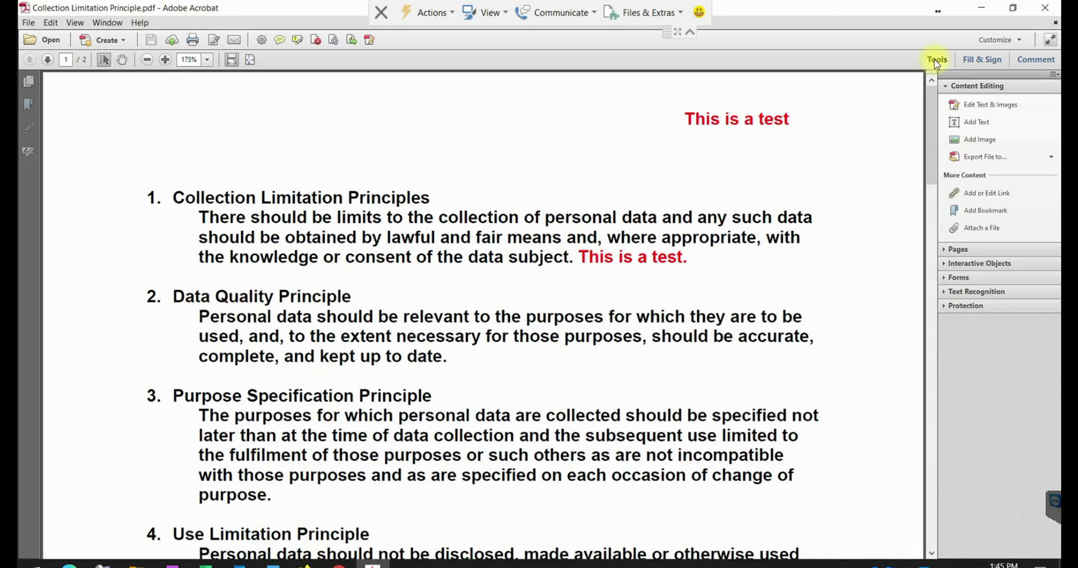
Insert the pdf icon PNG image onto the page
click(982, 142)
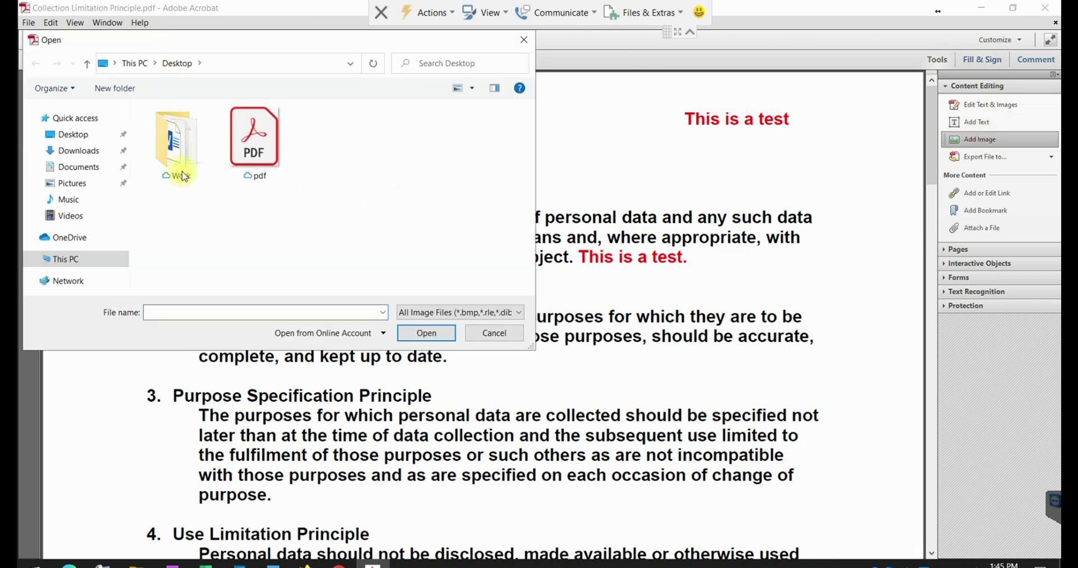
double_click(255, 146)
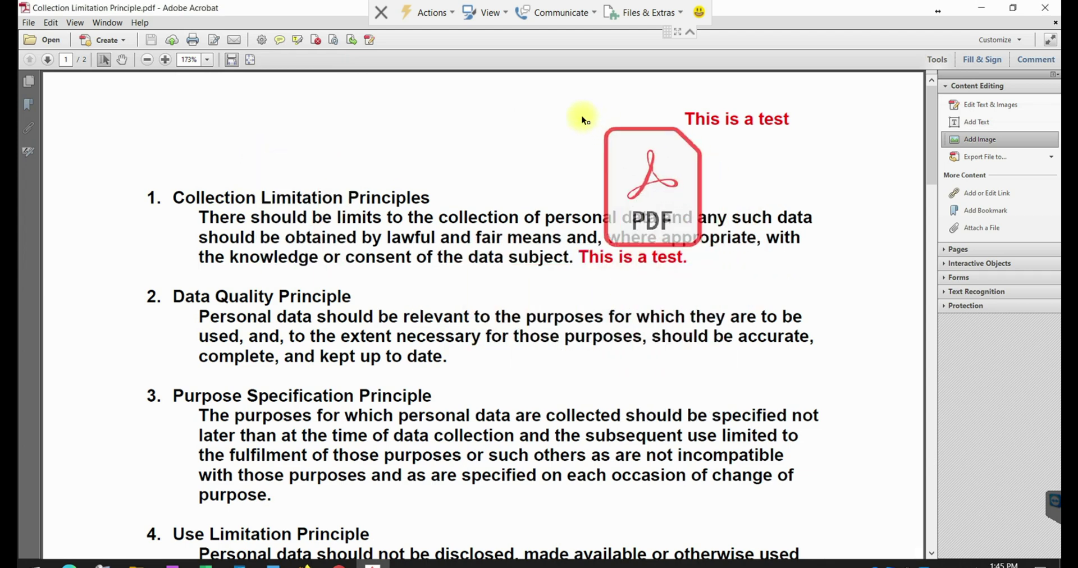
click(487, 89)
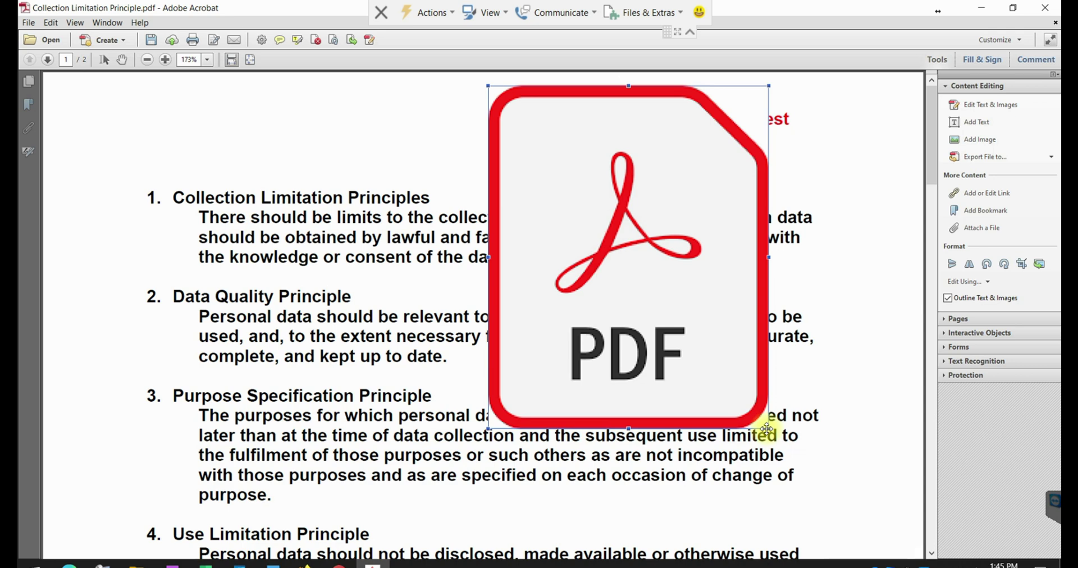
Resize and move the PDF icon to the top right beside 'This is a test', then save
drag(685, 332, 656, 317)
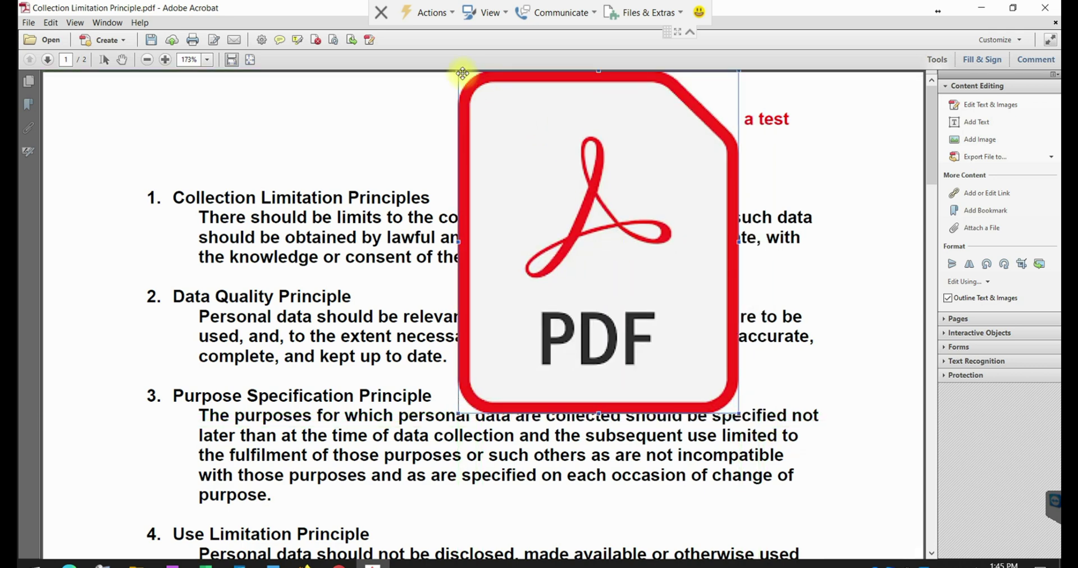
drag(460, 74, 701, 379)
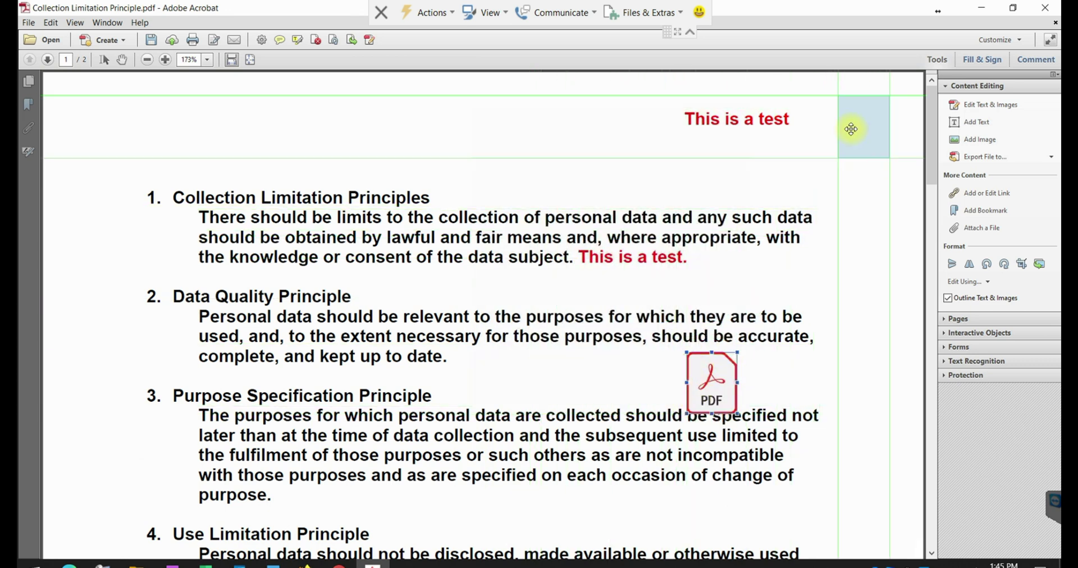
drag(851, 129, 851, 129)
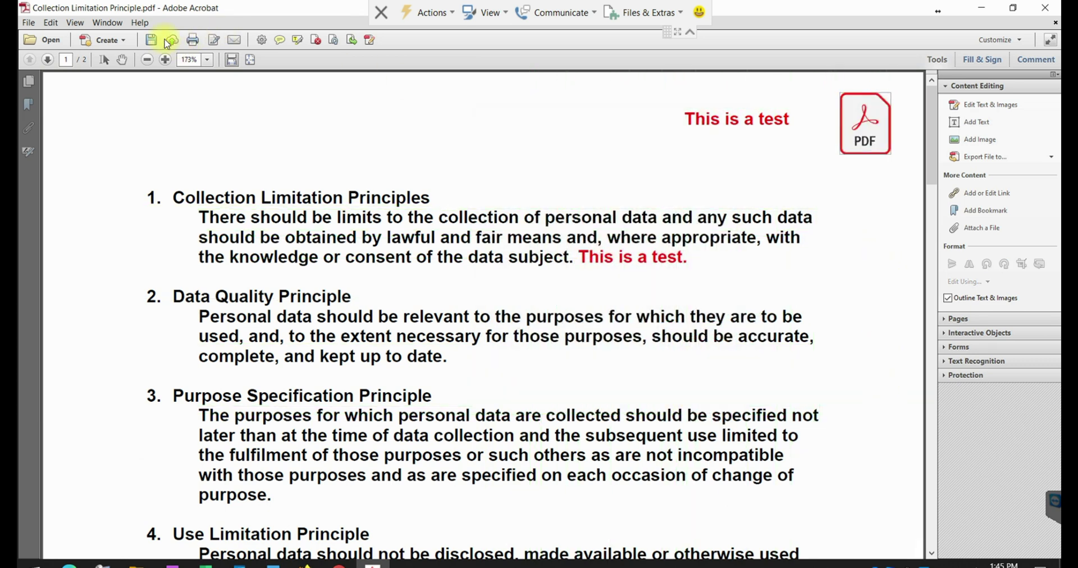
click(151, 40)
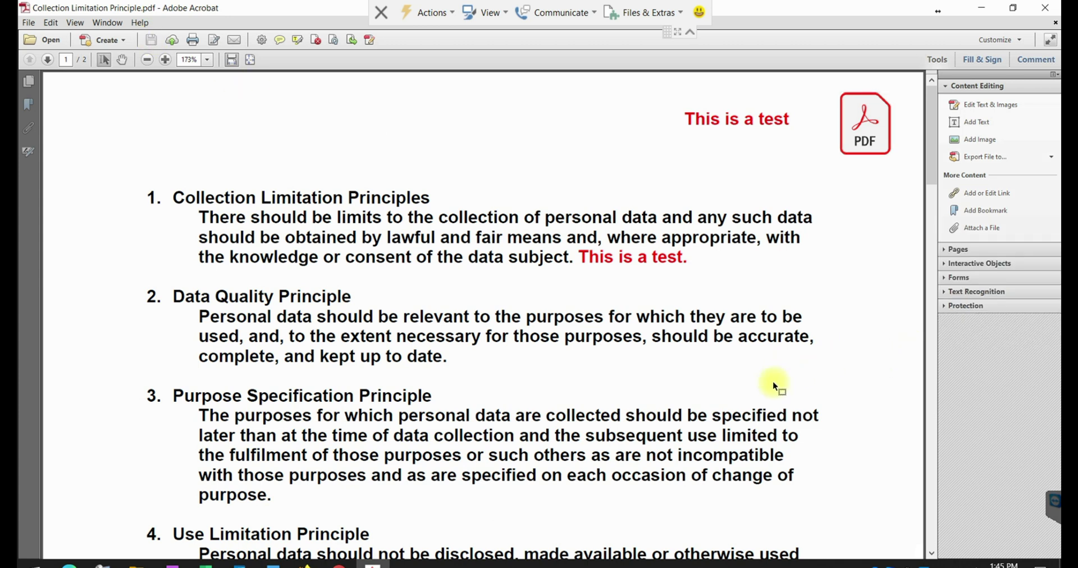